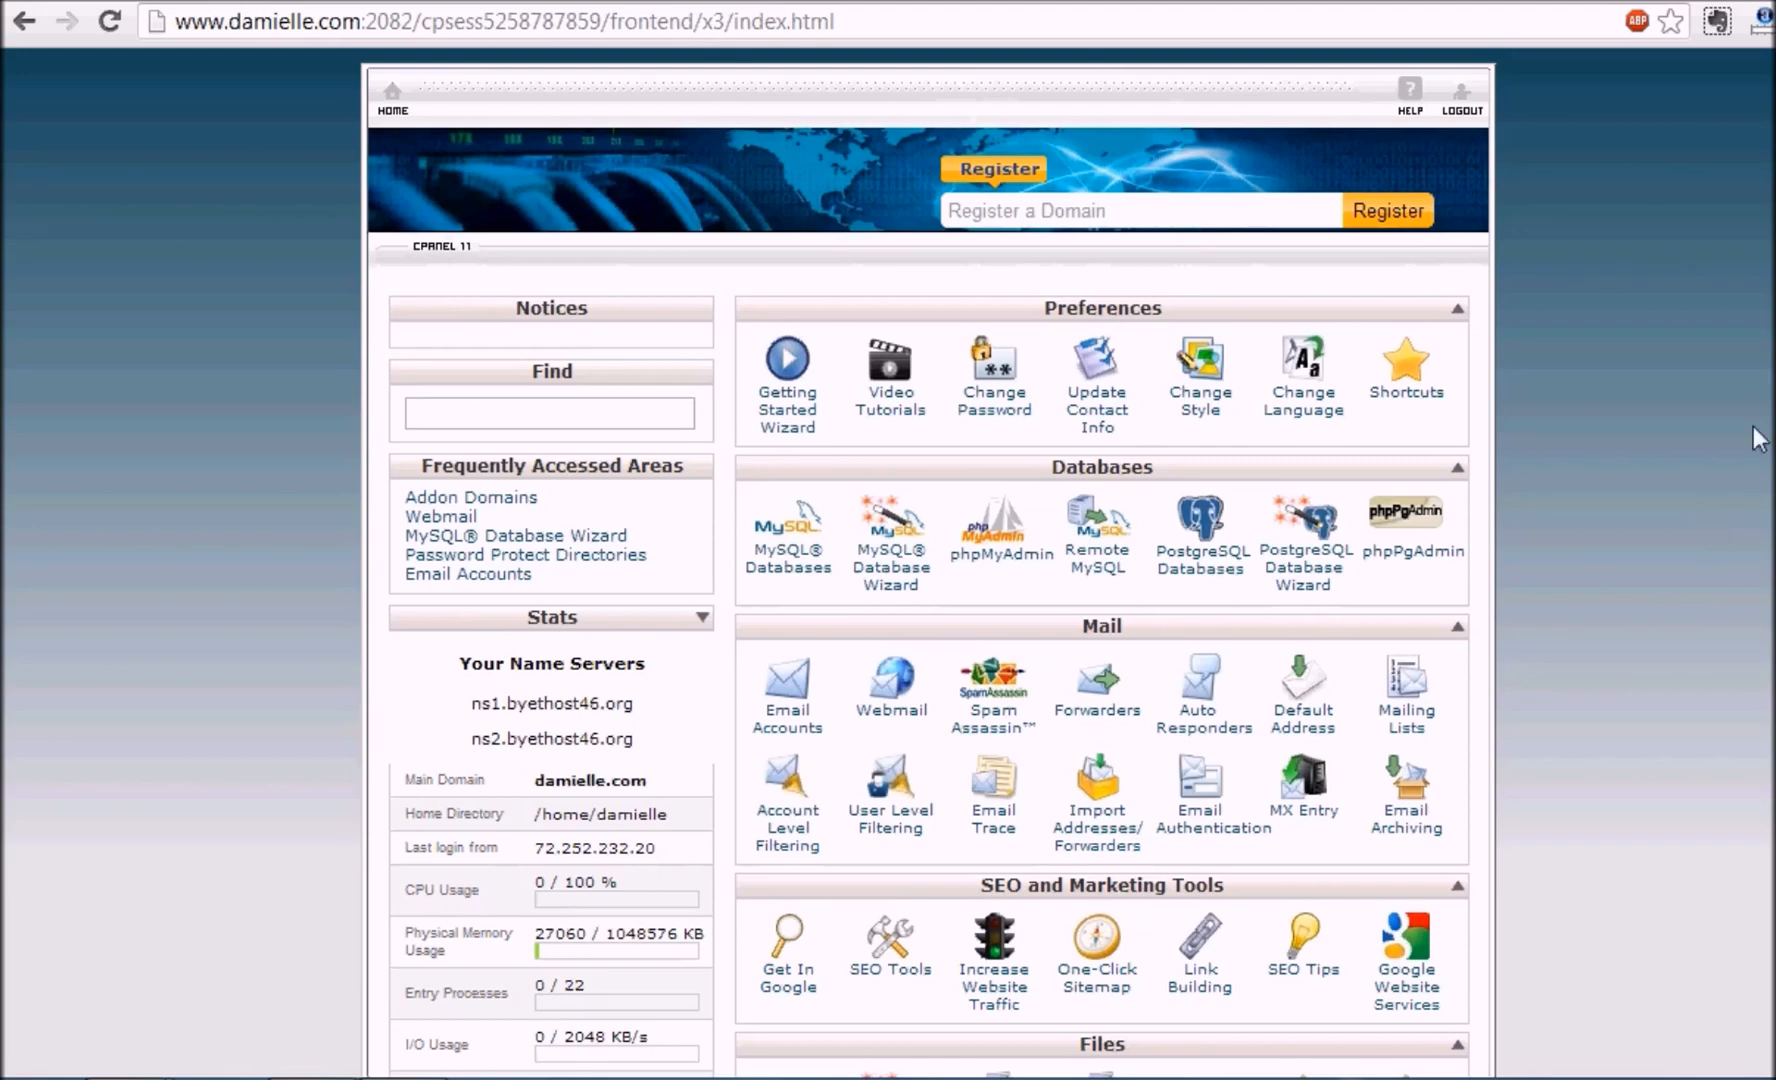
# Launch Softaculous from cPanel and start a new WordPress installation from Top Scripts
pyautogui.scroll(-6, 928, 560)
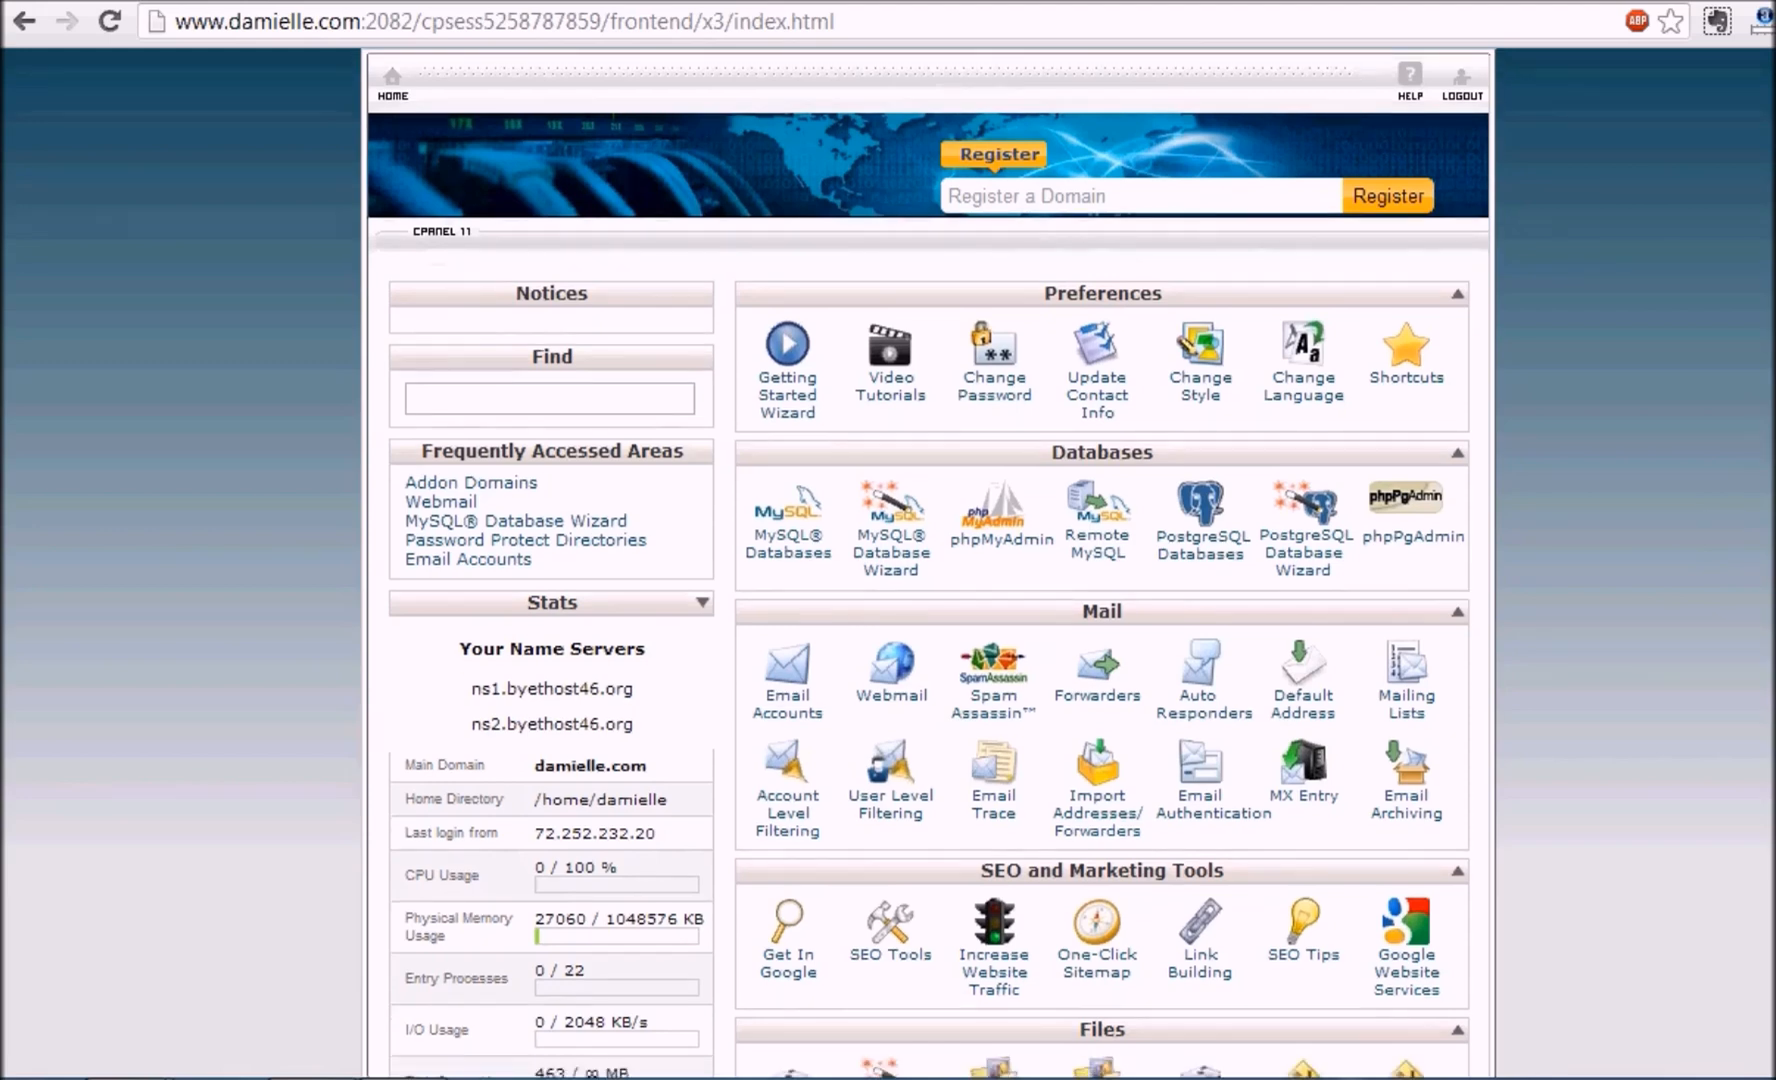
pyautogui.scroll(-5, 888, 560)
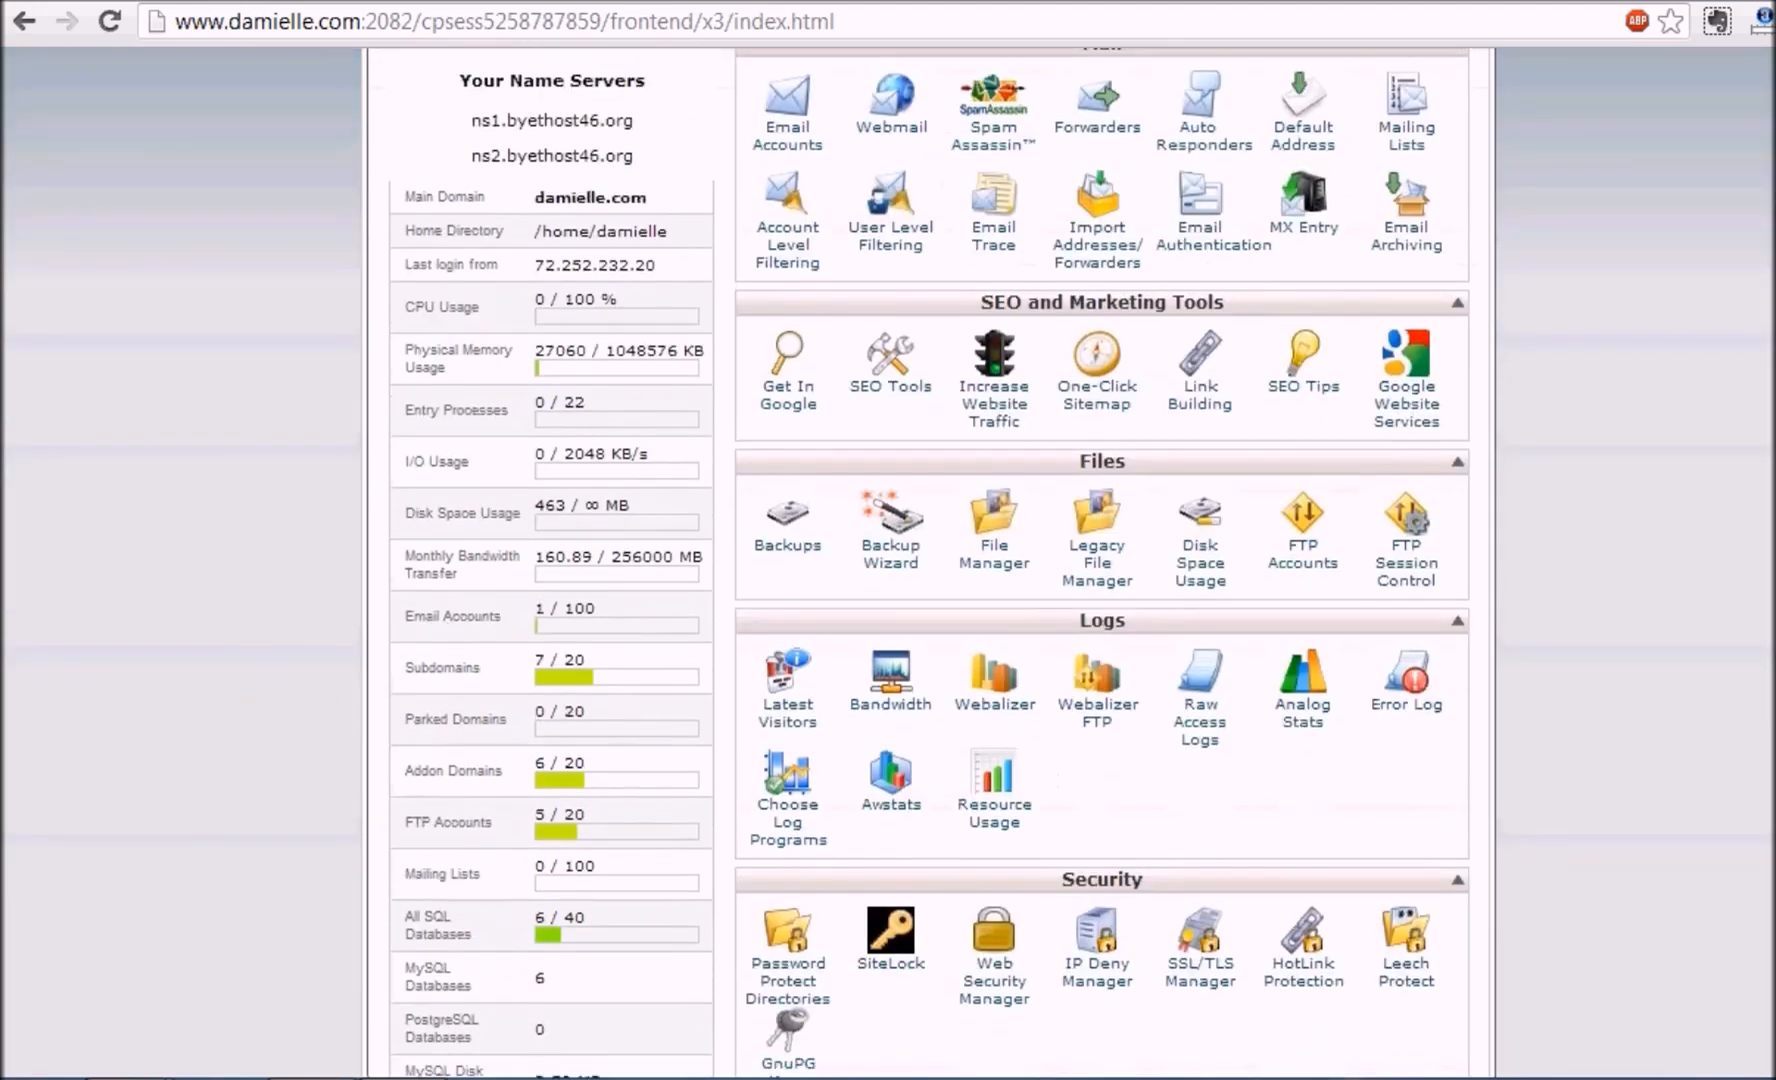
pyautogui.scroll(-3, 931, 563)
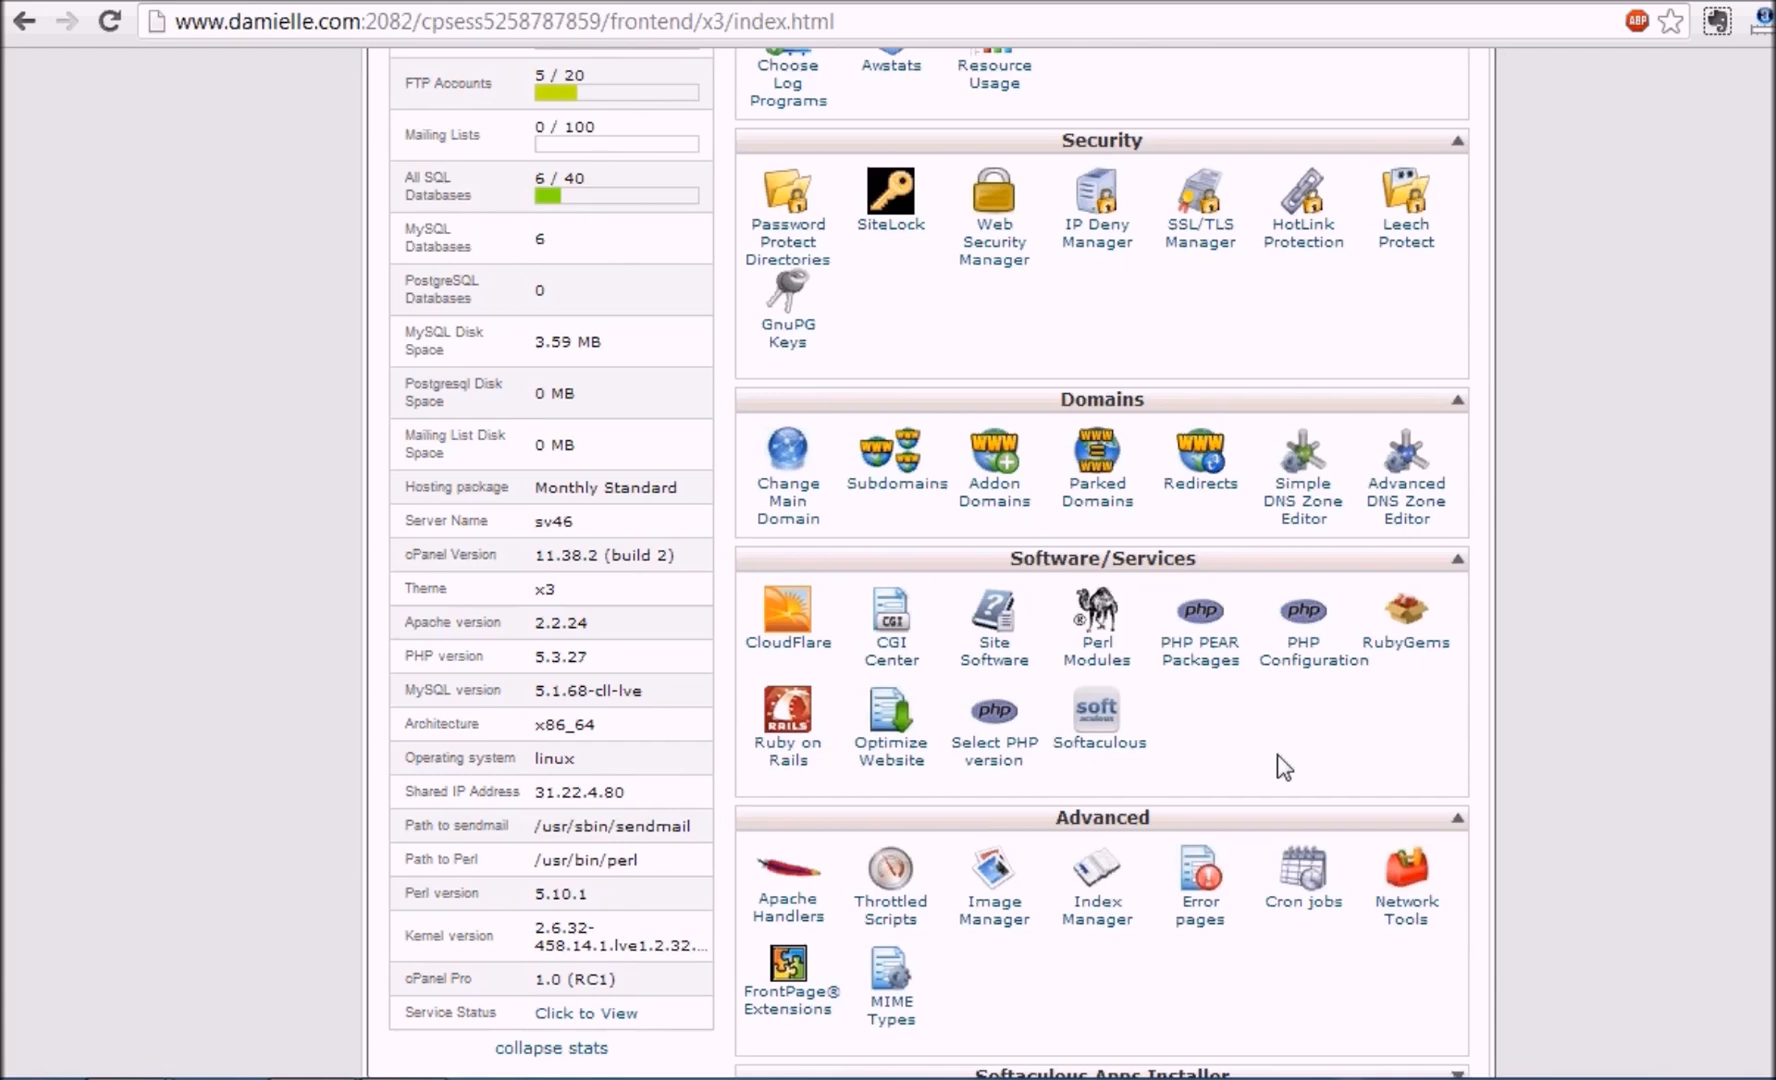
pyautogui.click(1108, 738)
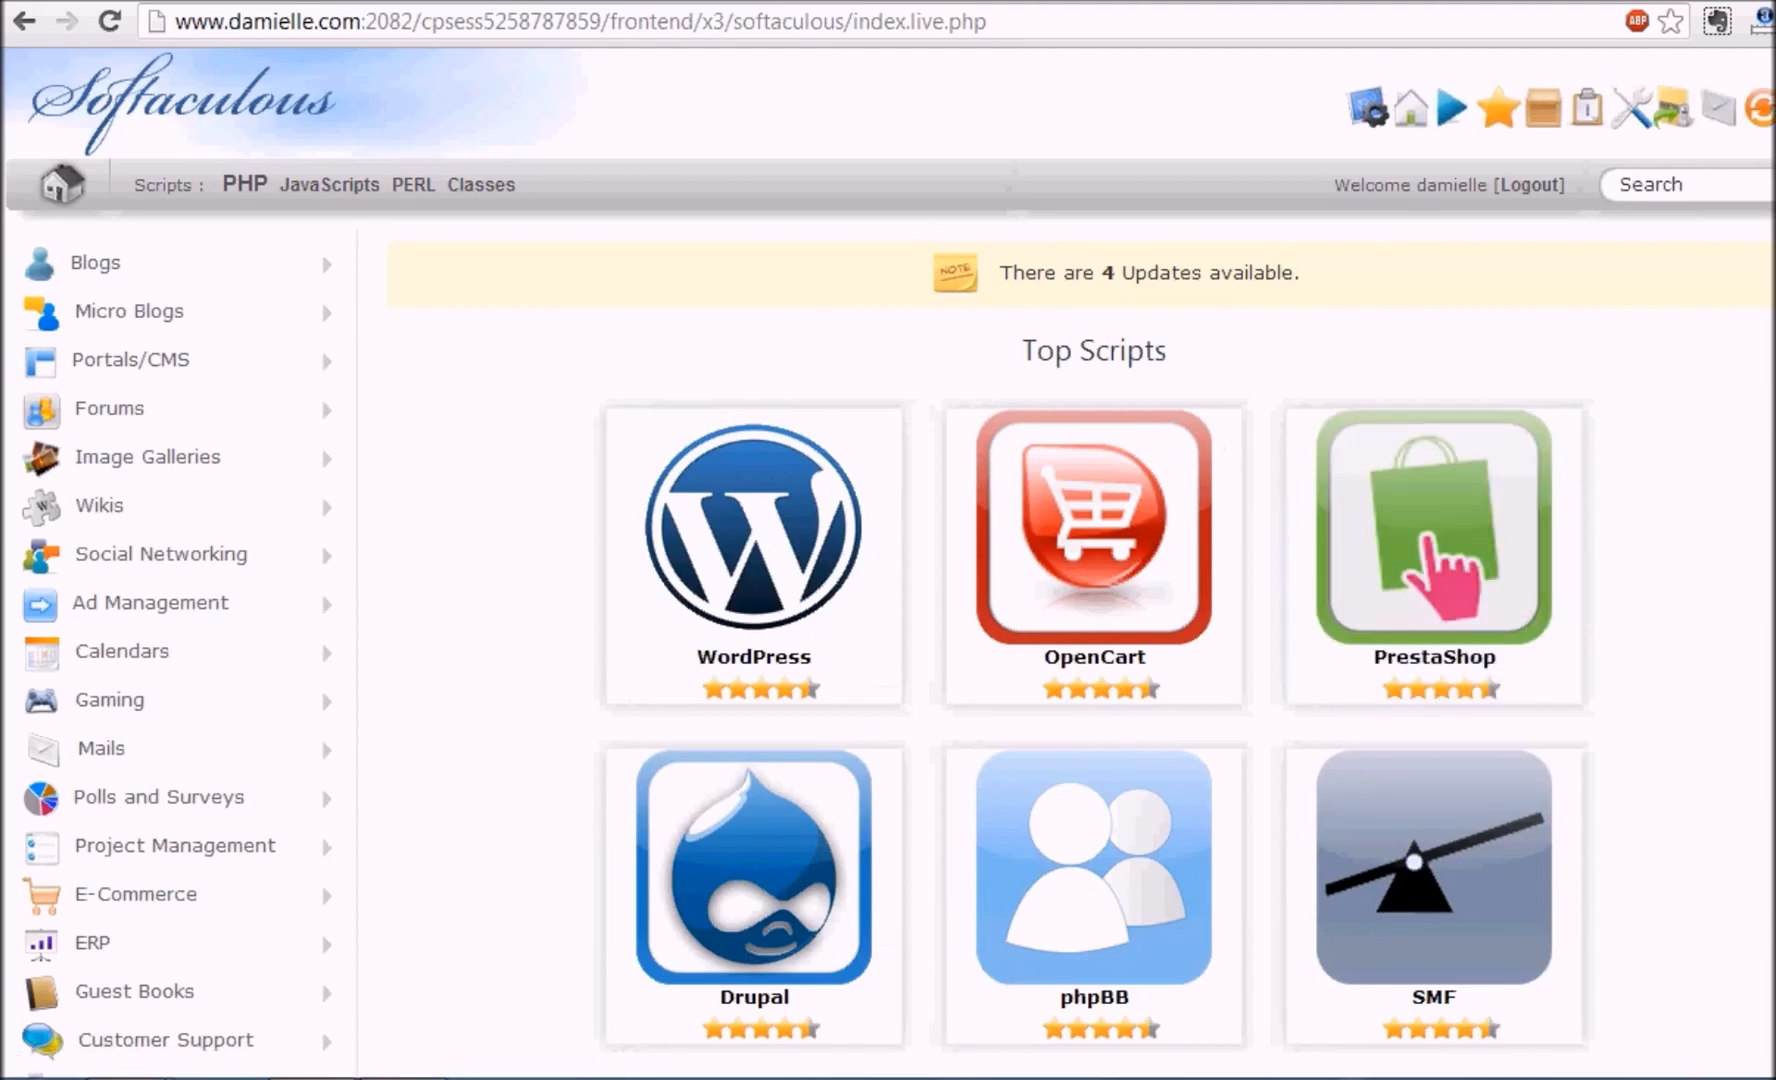
pyautogui.scroll(-3, 888, 563)
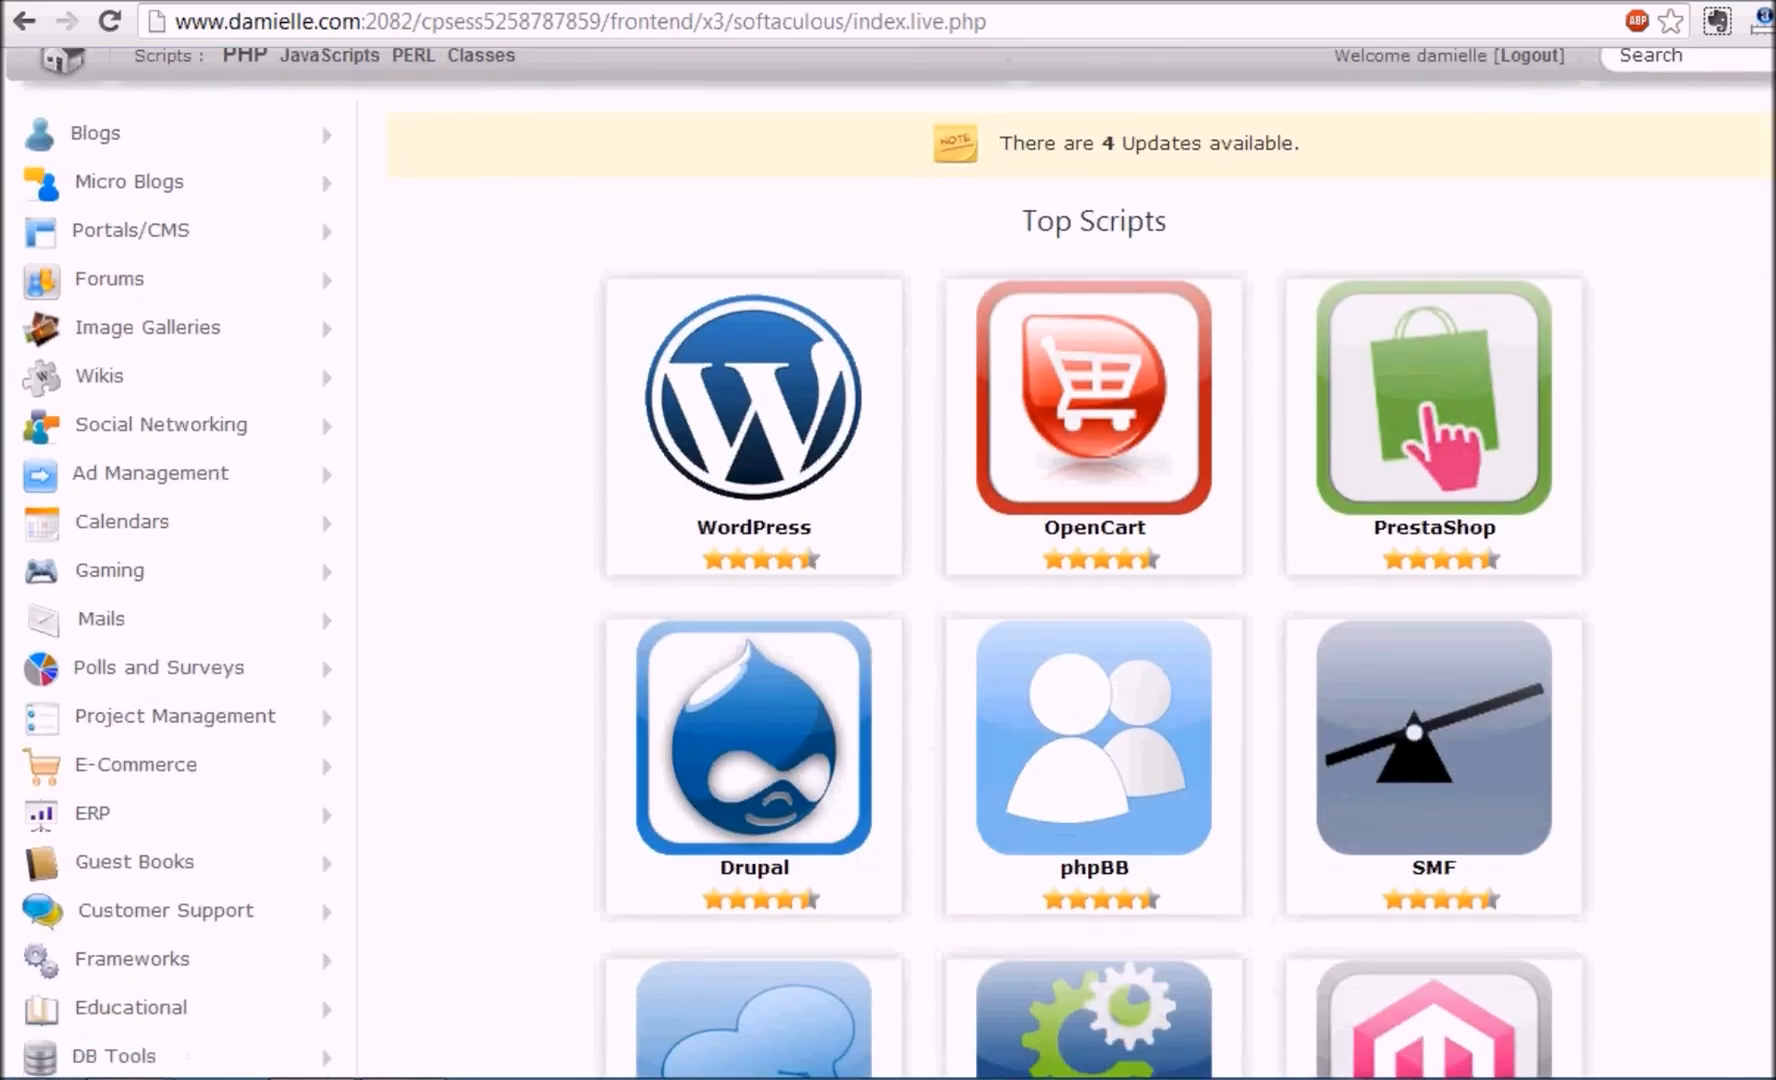
pyautogui.moveTo(730, 382)
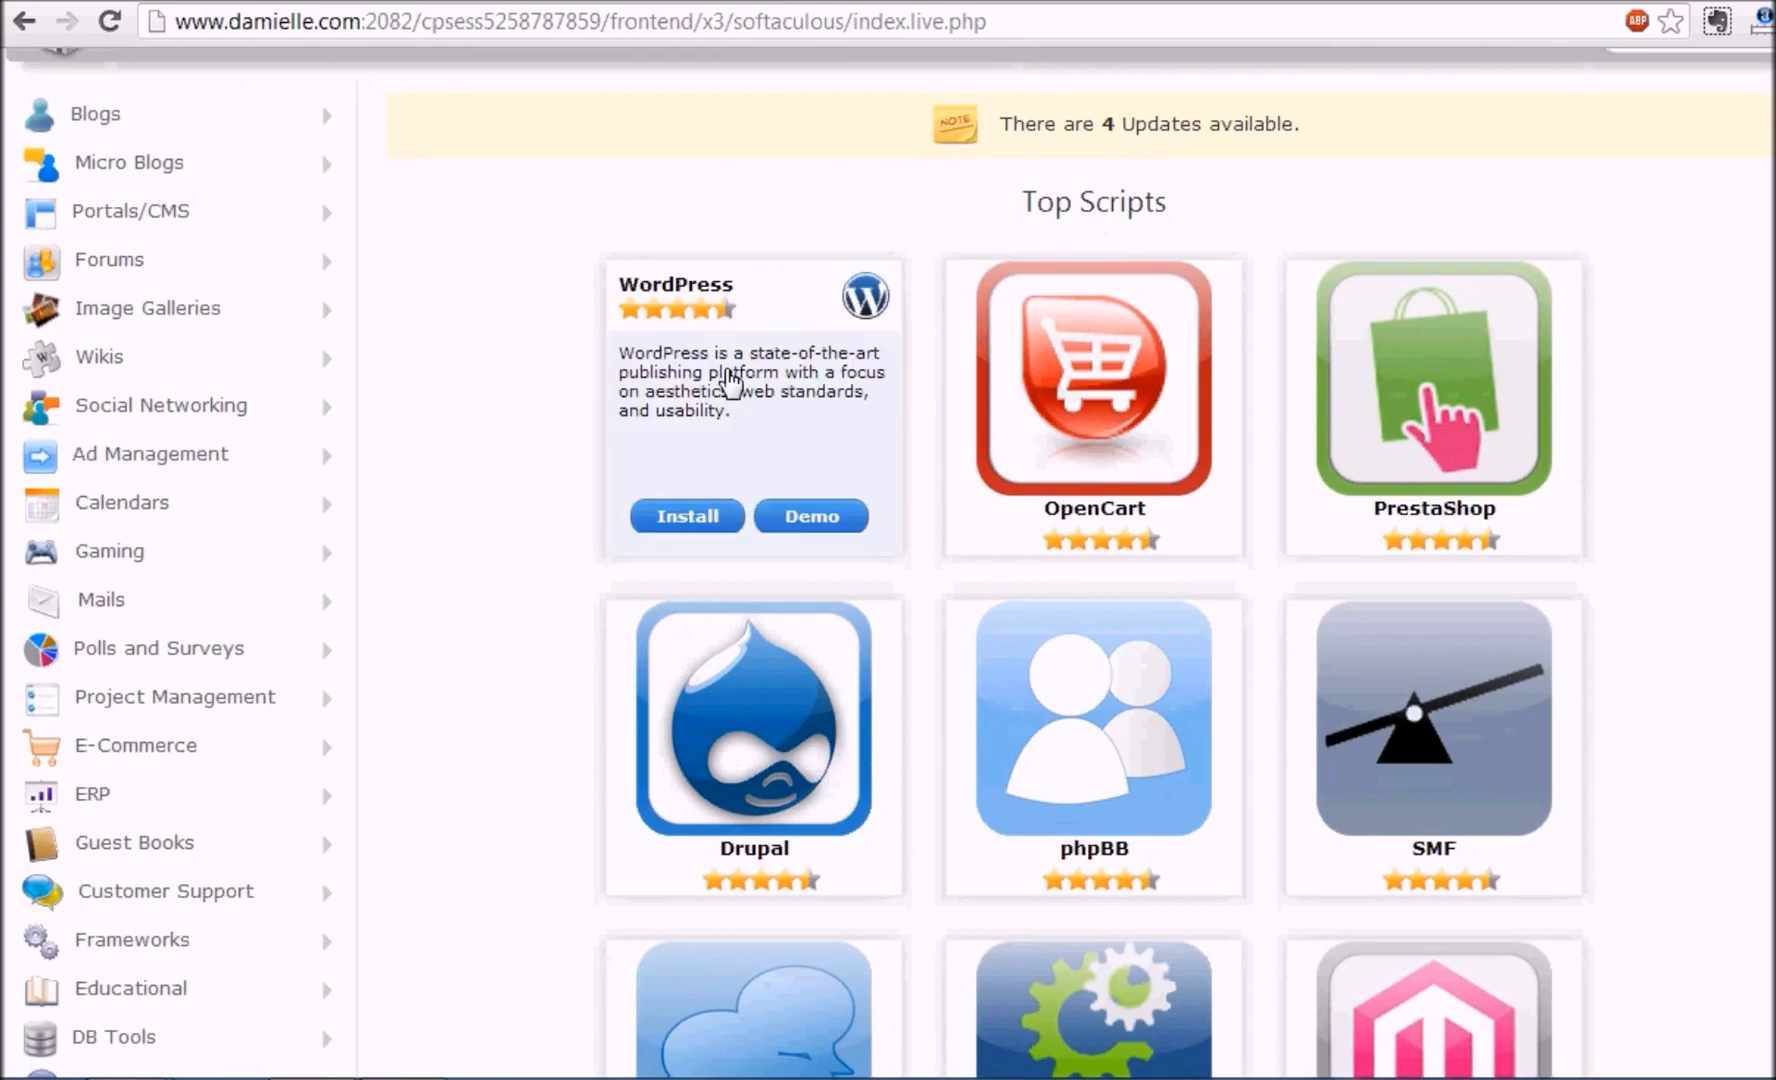
pyautogui.click(686, 541)
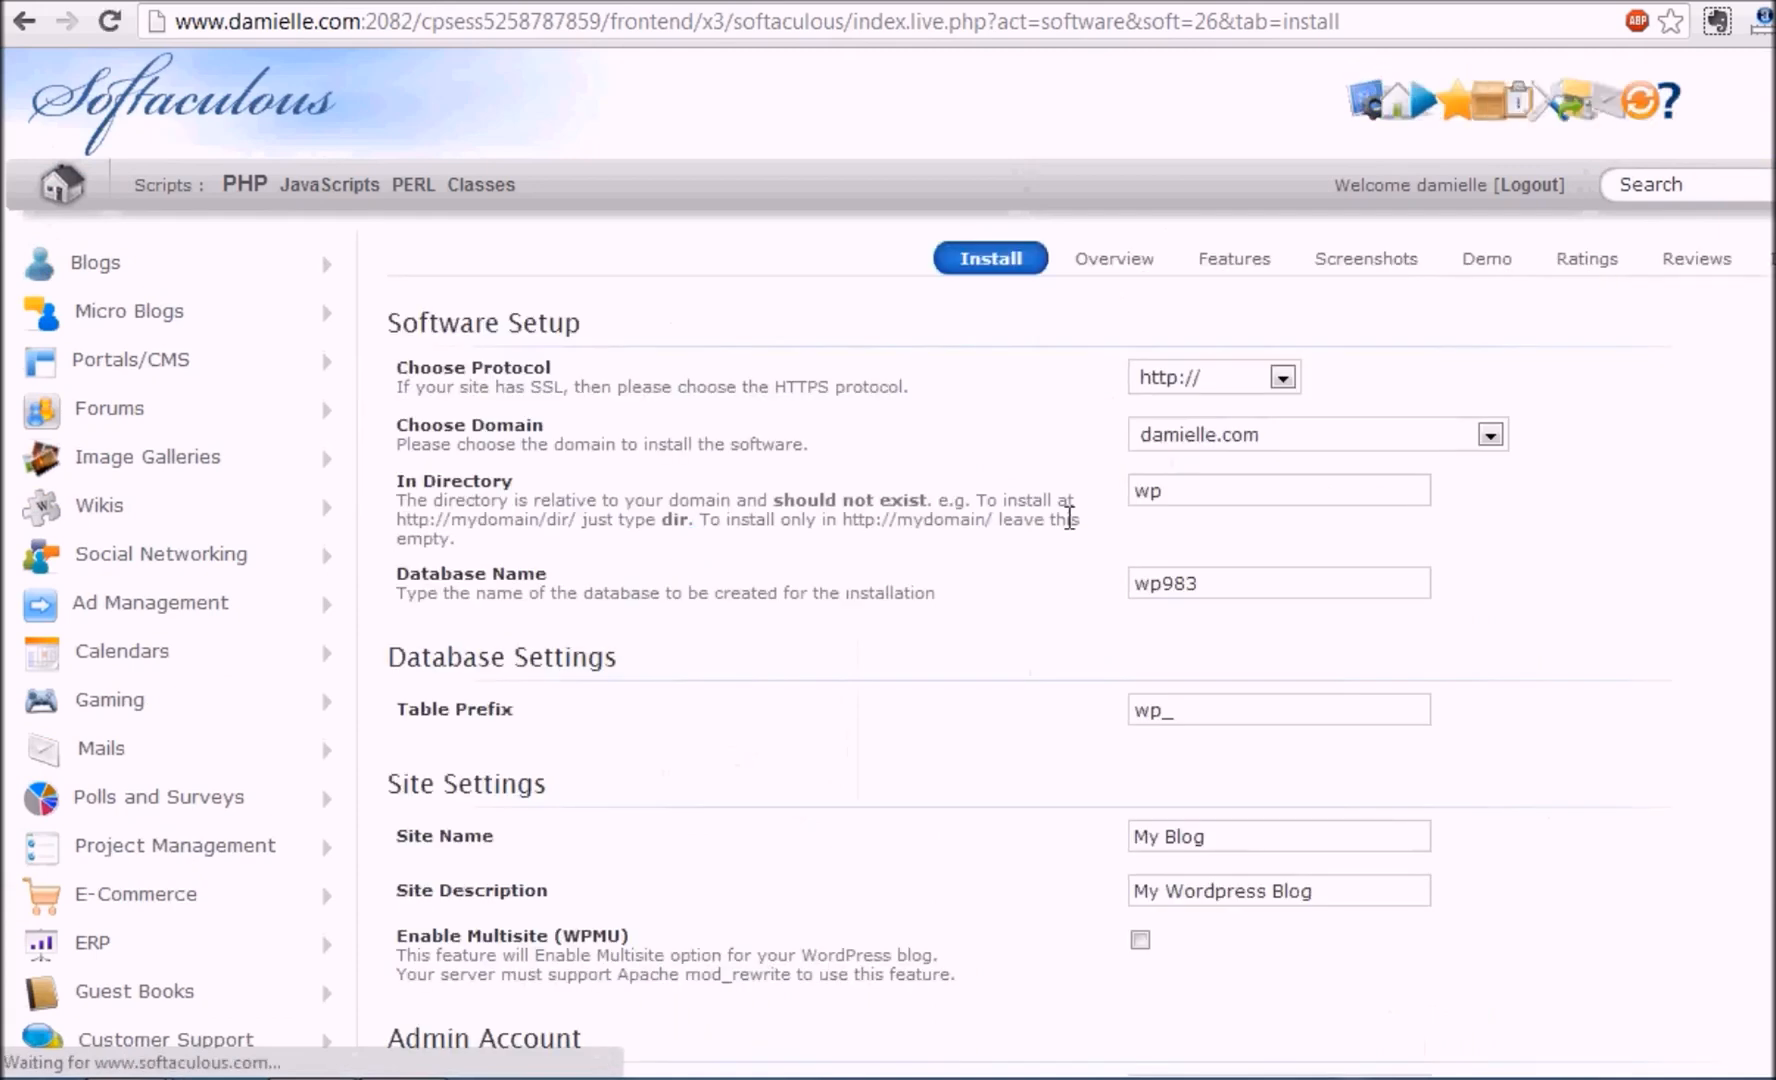
# Choose the wpvideosidekick.com domain and change the install directory from 'wp' to 'blog'
pyautogui.click(1352, 446)
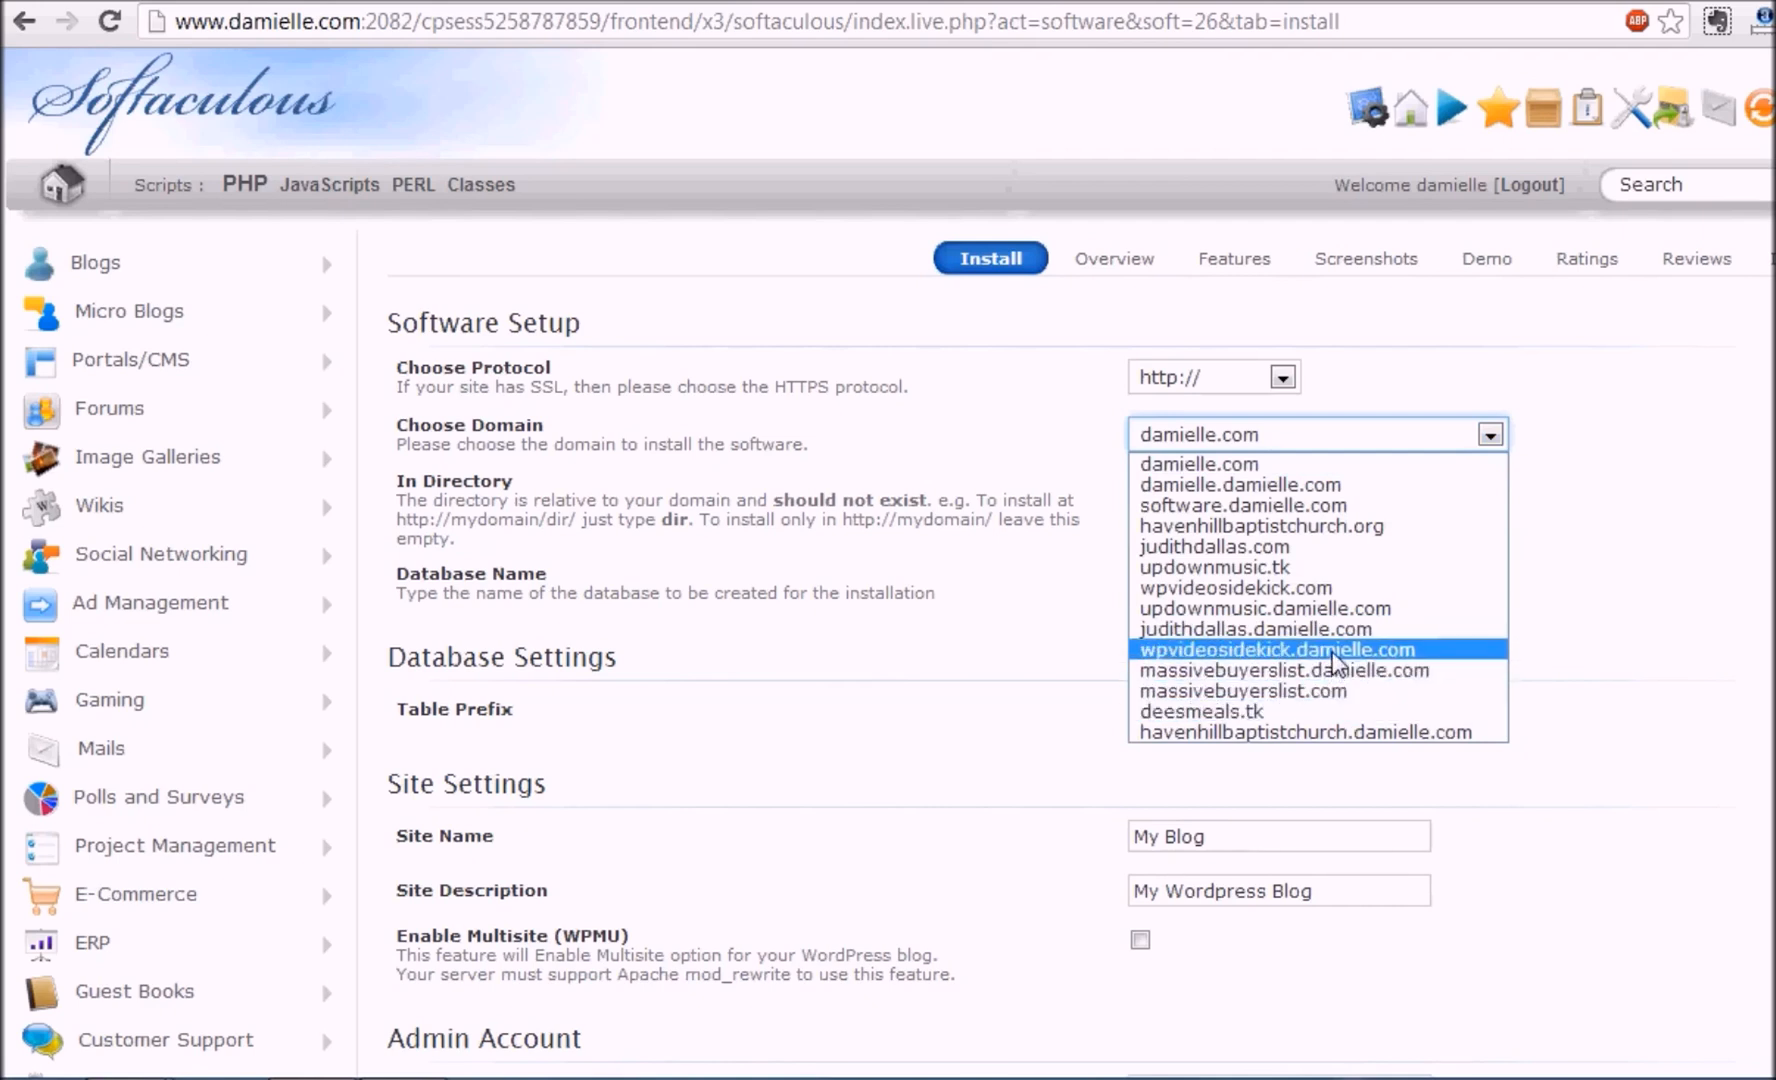
pyautogui.click(1295, 587)
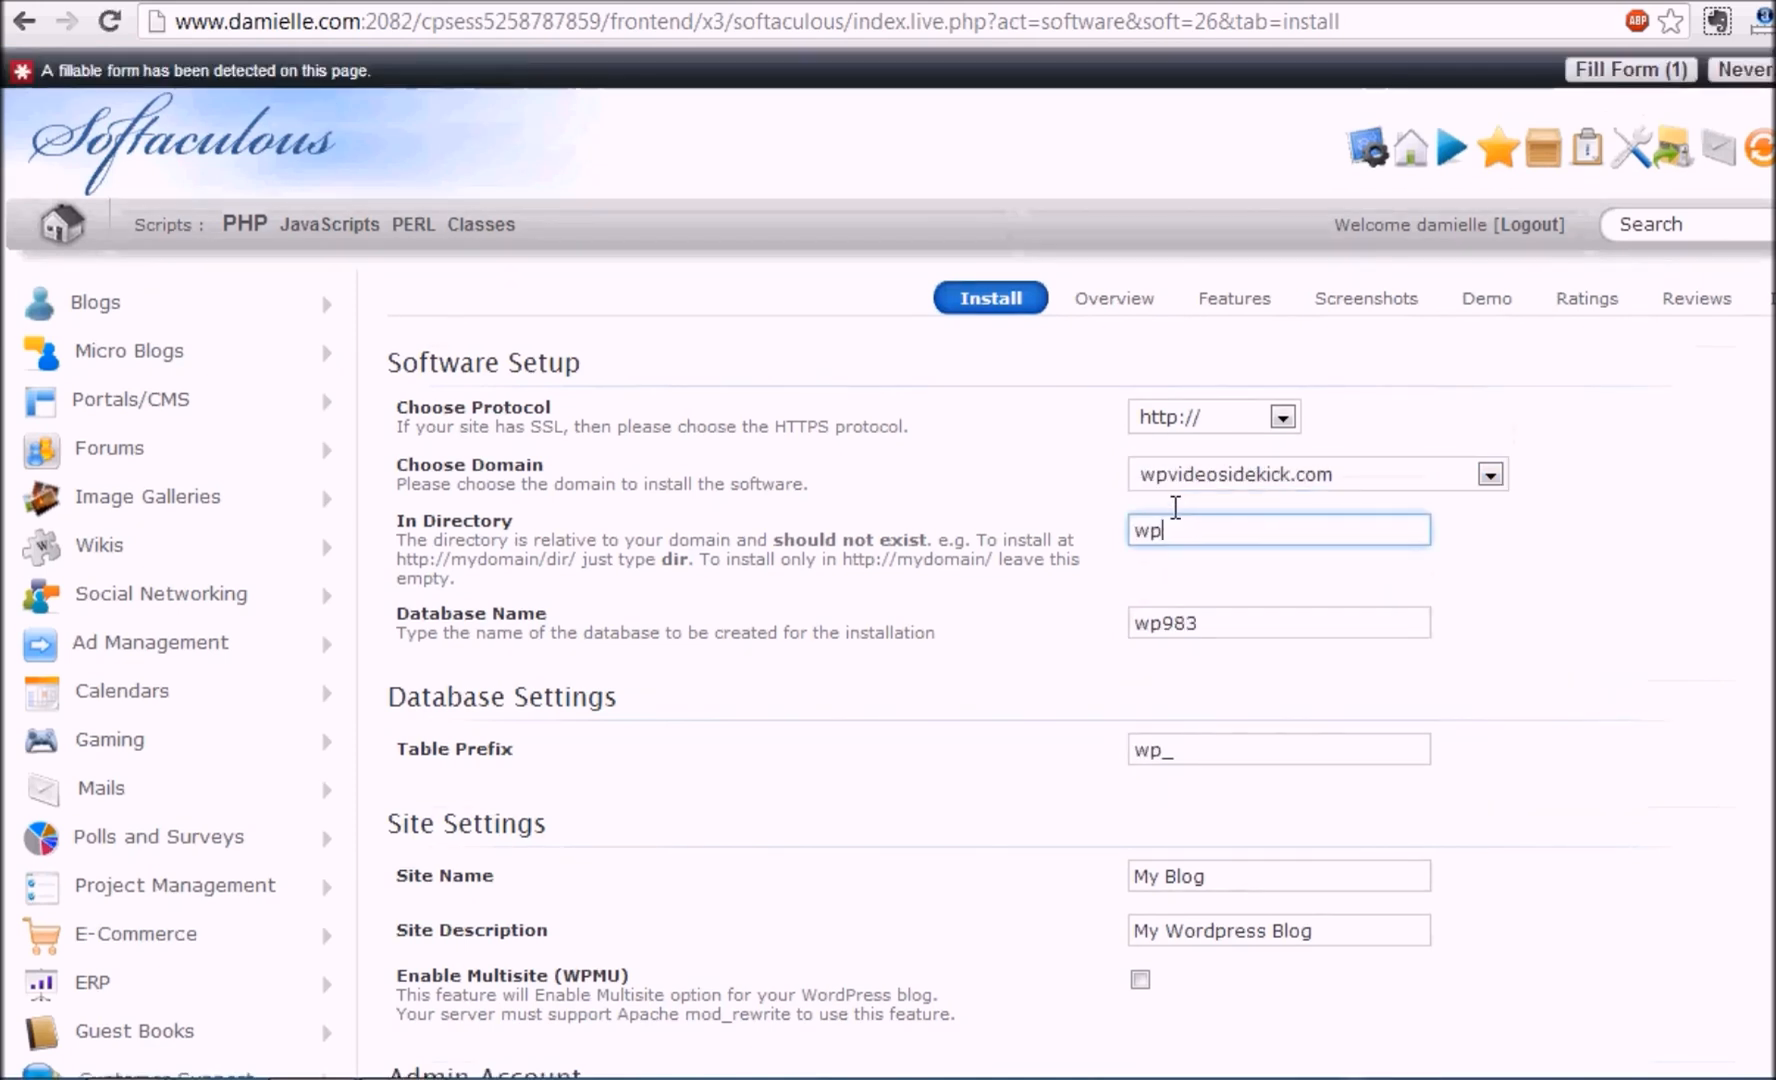
pyautogui.doubleClick(1150, 530)
pyautogui.click(1141, 553)
pyautogui.doubleClick(1136, 548)
pyautogui.write('blog')
# Enter Site Name 'WP Video Sidekick' and Site Description 'Become A WP Pro', then select the admin username field
pyautogui.scroll(-3, 888, 560)
pyautogui.scroll(-2, 1287, 553)
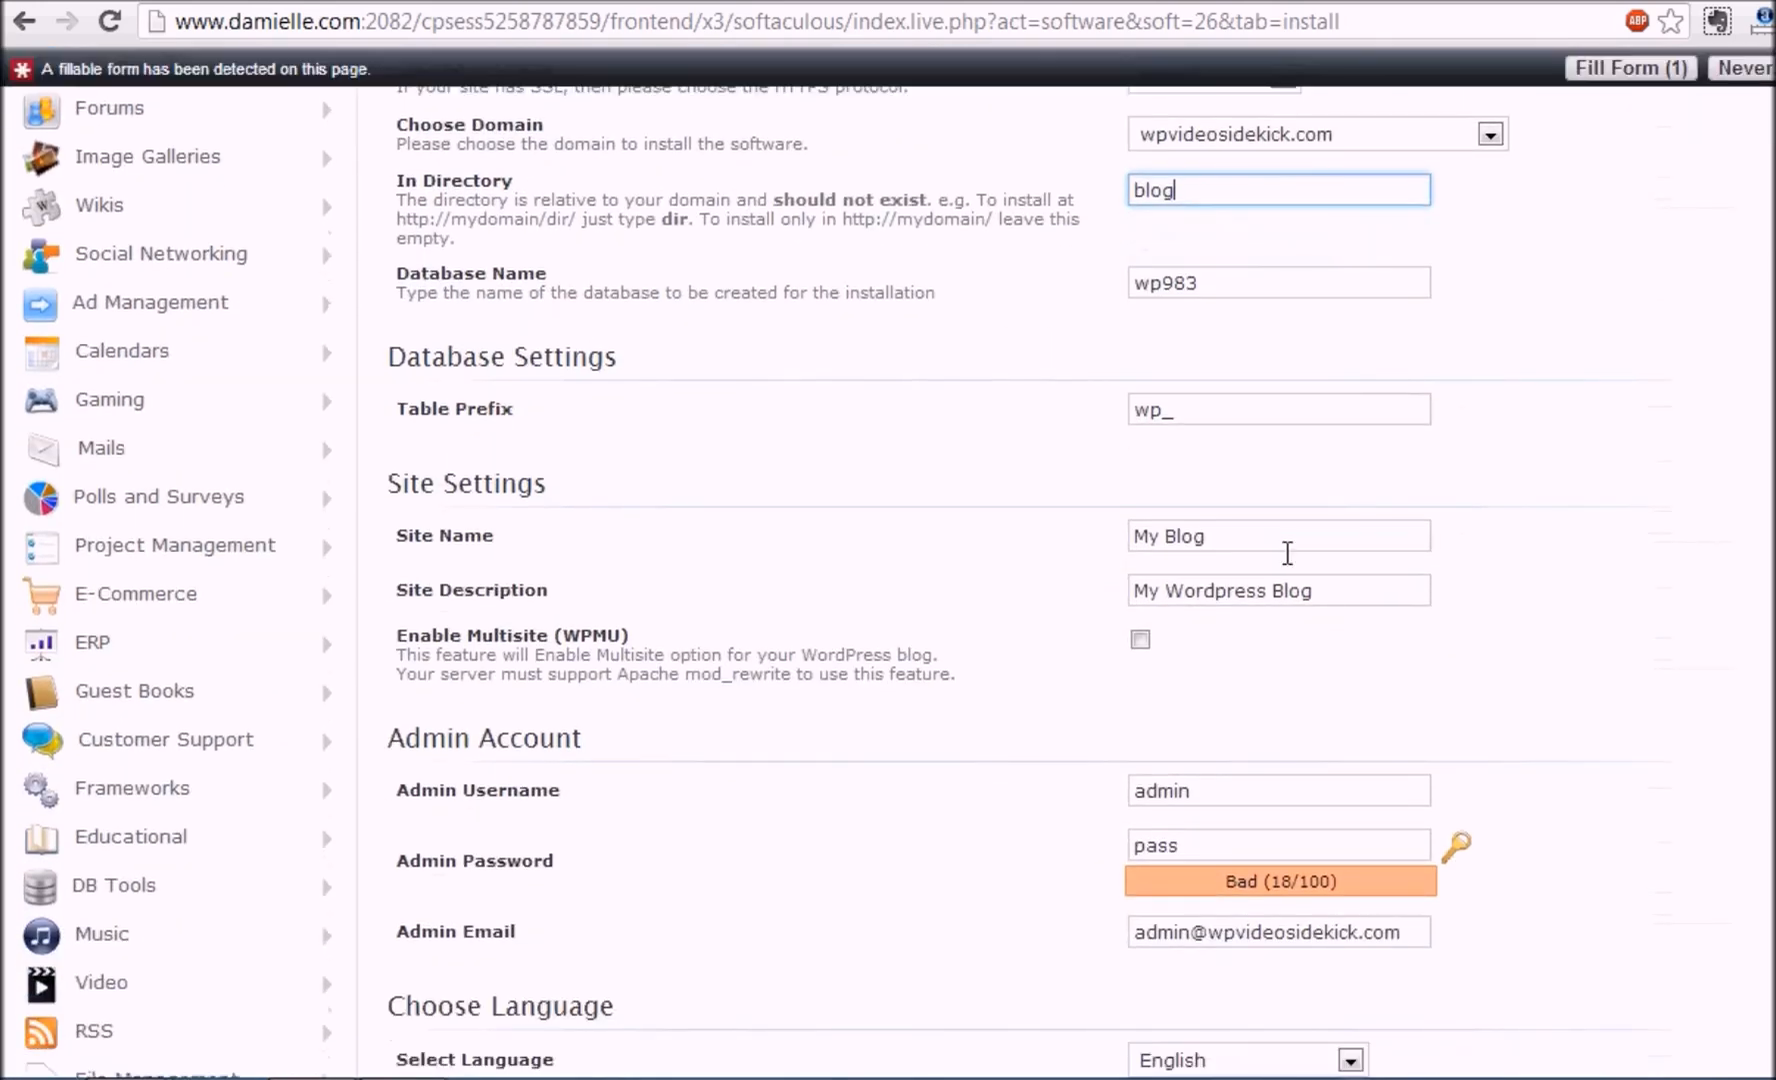
pyautogui.moveTo(1229, 545); pyautogui.dragTo(1096, 555)
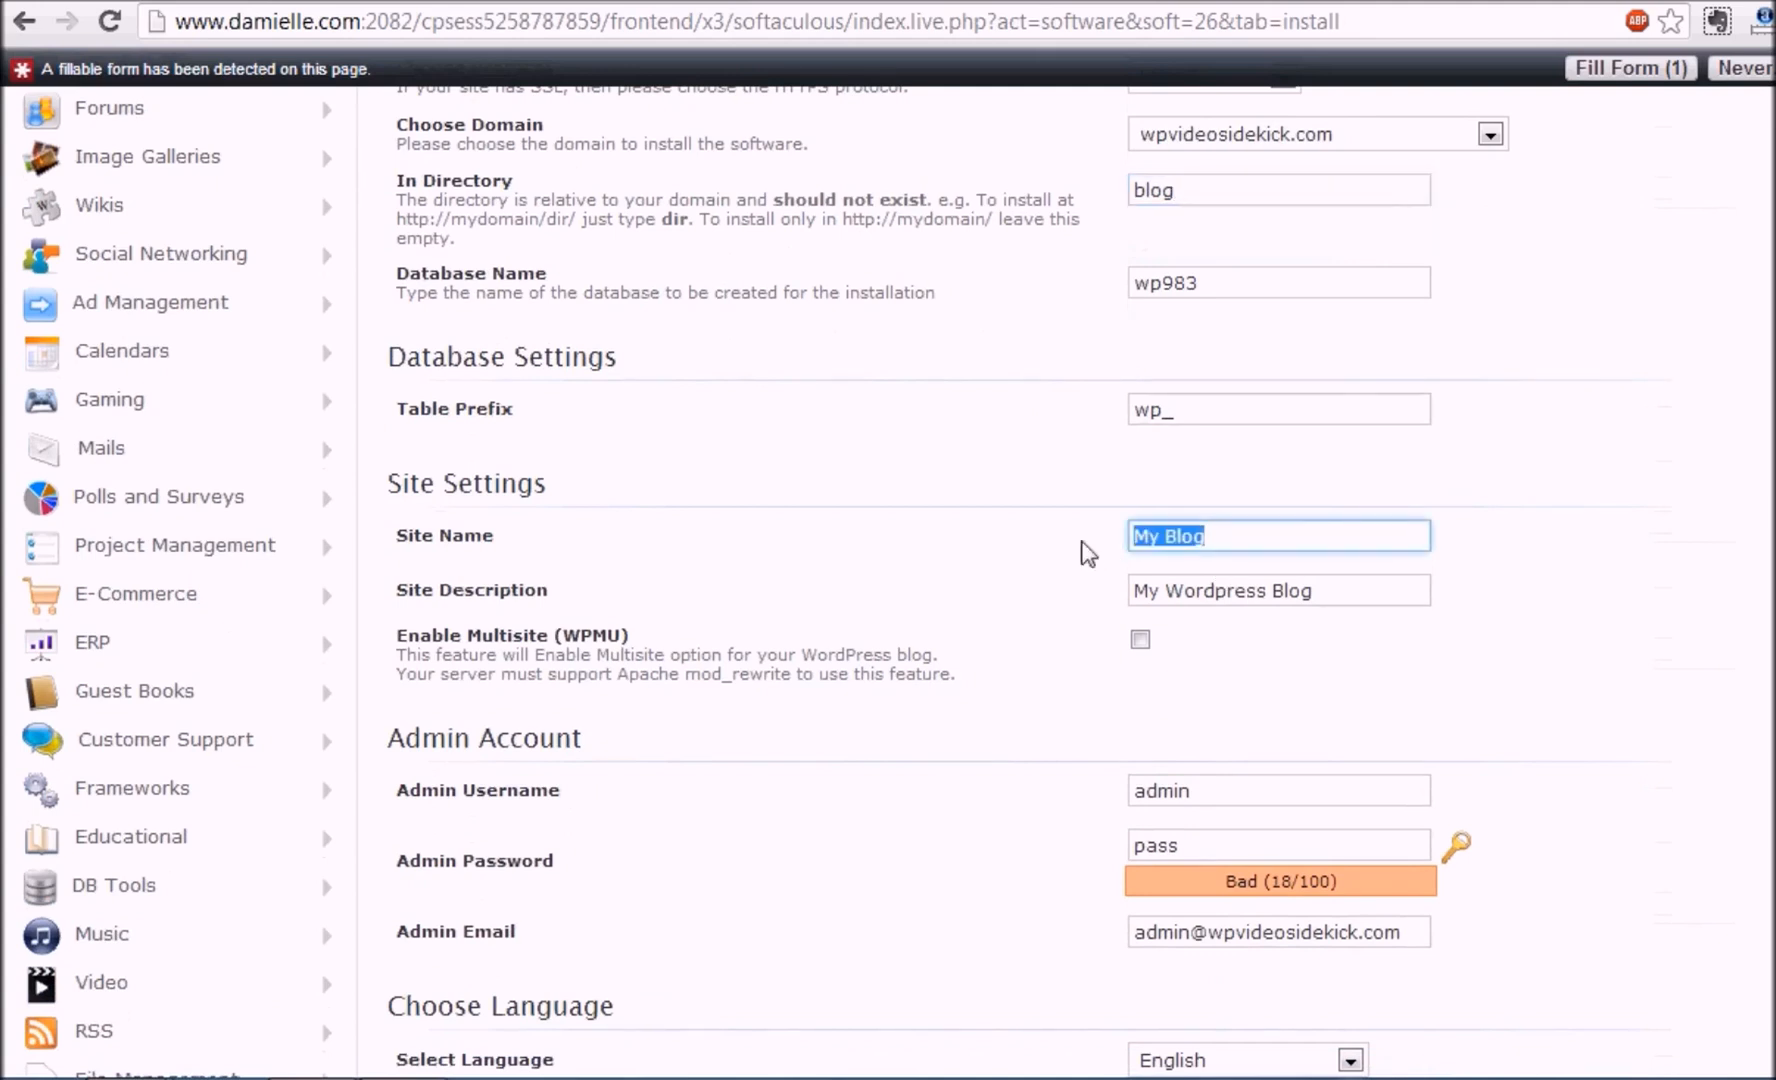
pyautogui.write('WP Video Sid')
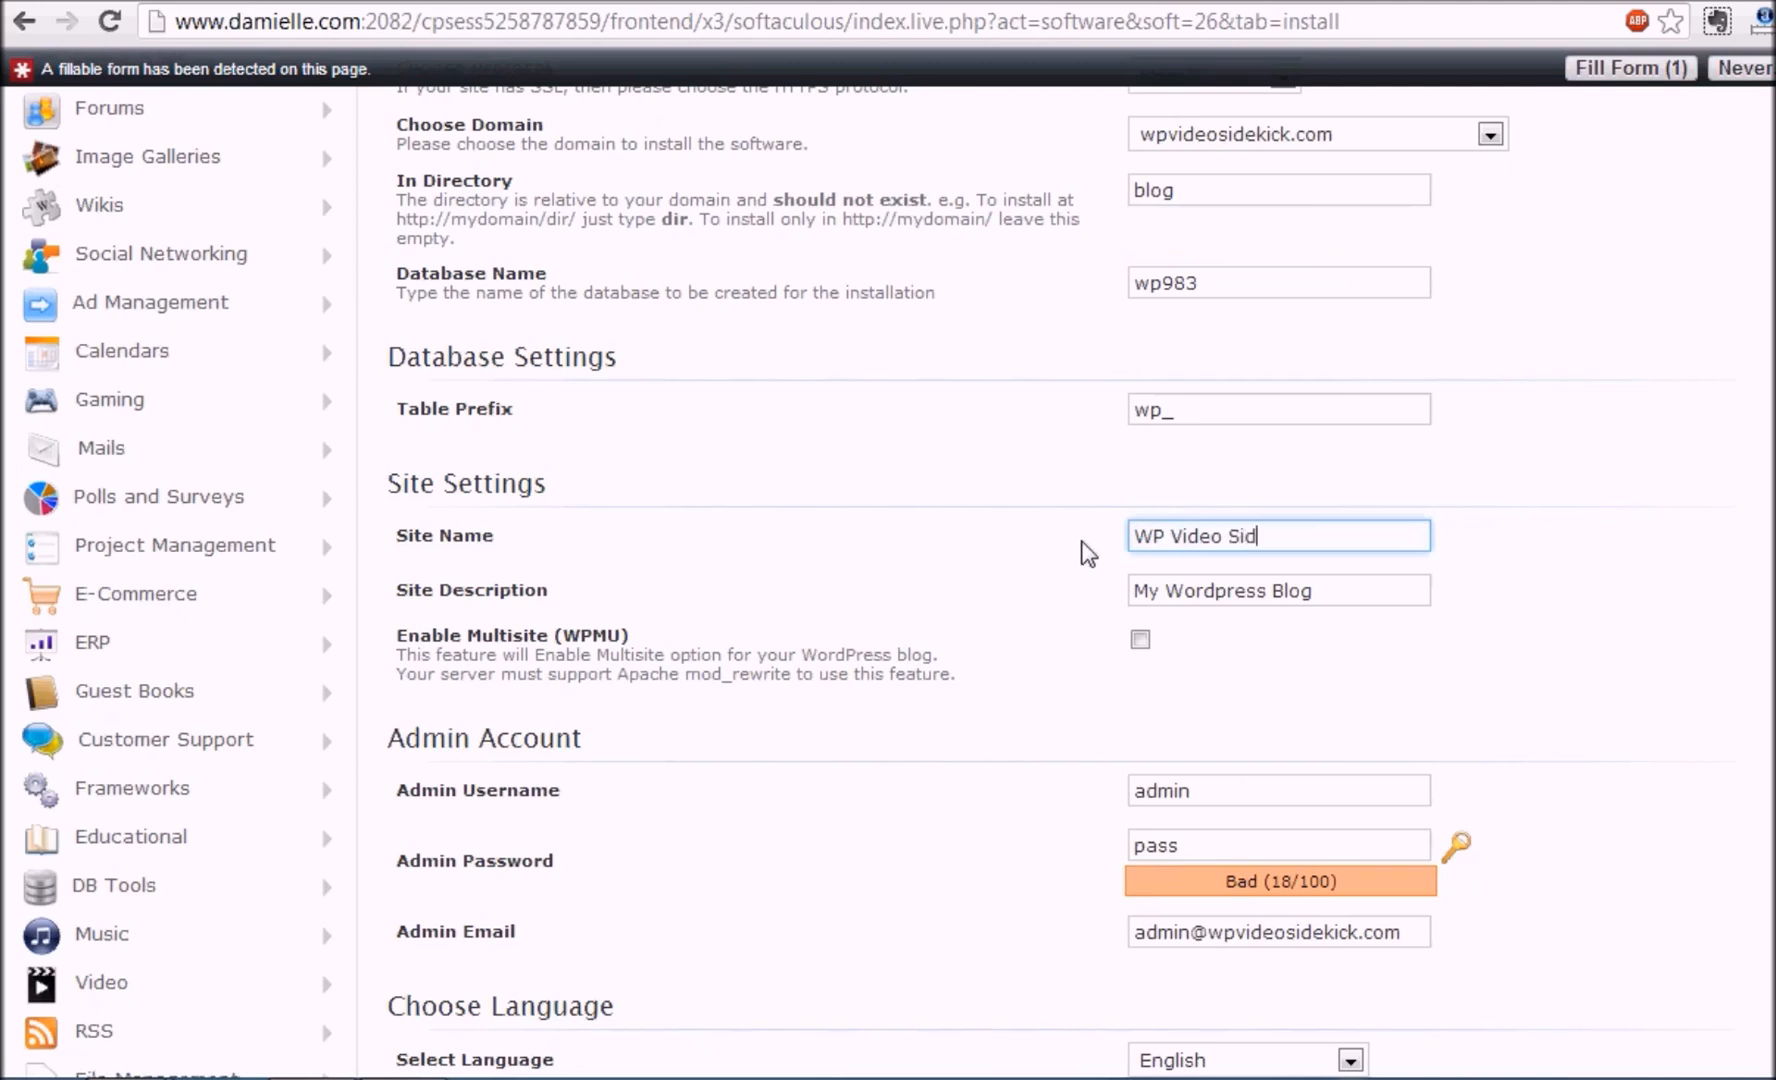
pyautogui.write('ekick')
pyautogui.moveTo(1370, 600); pyautogui.dragTo(920, 628)
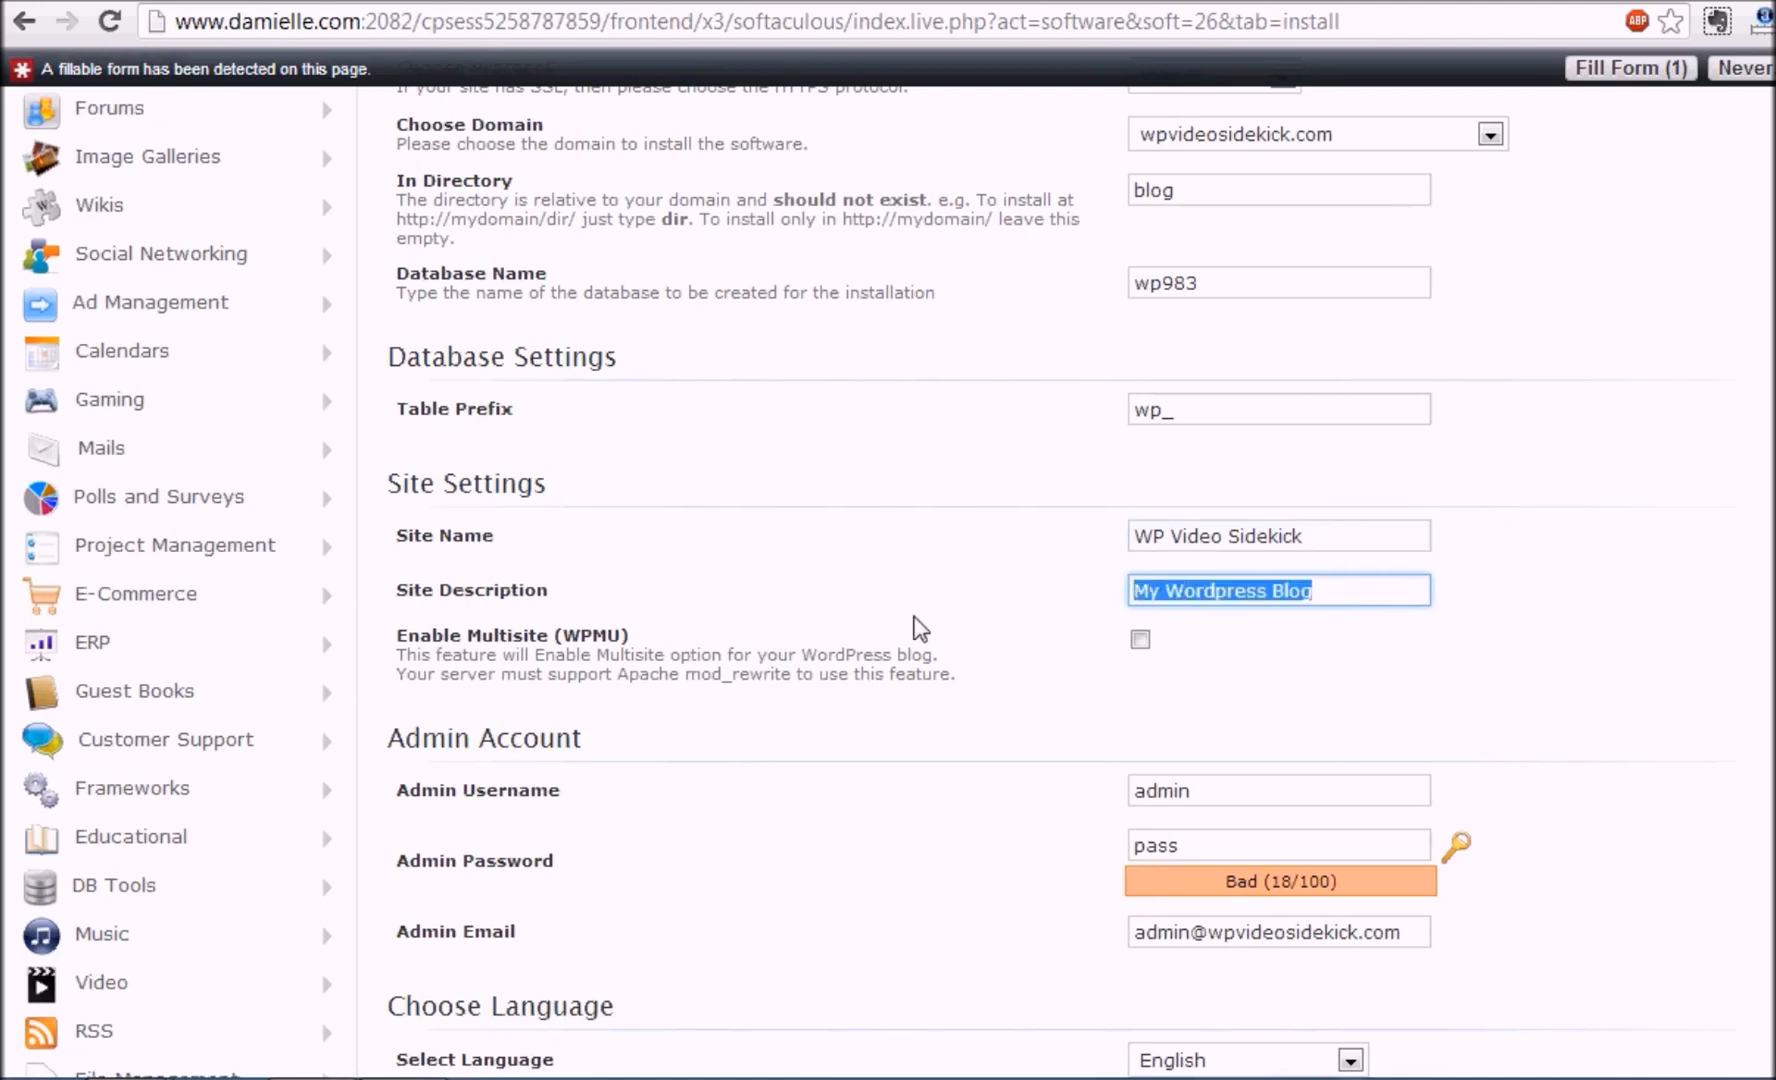
pyautogui.write('Become ')
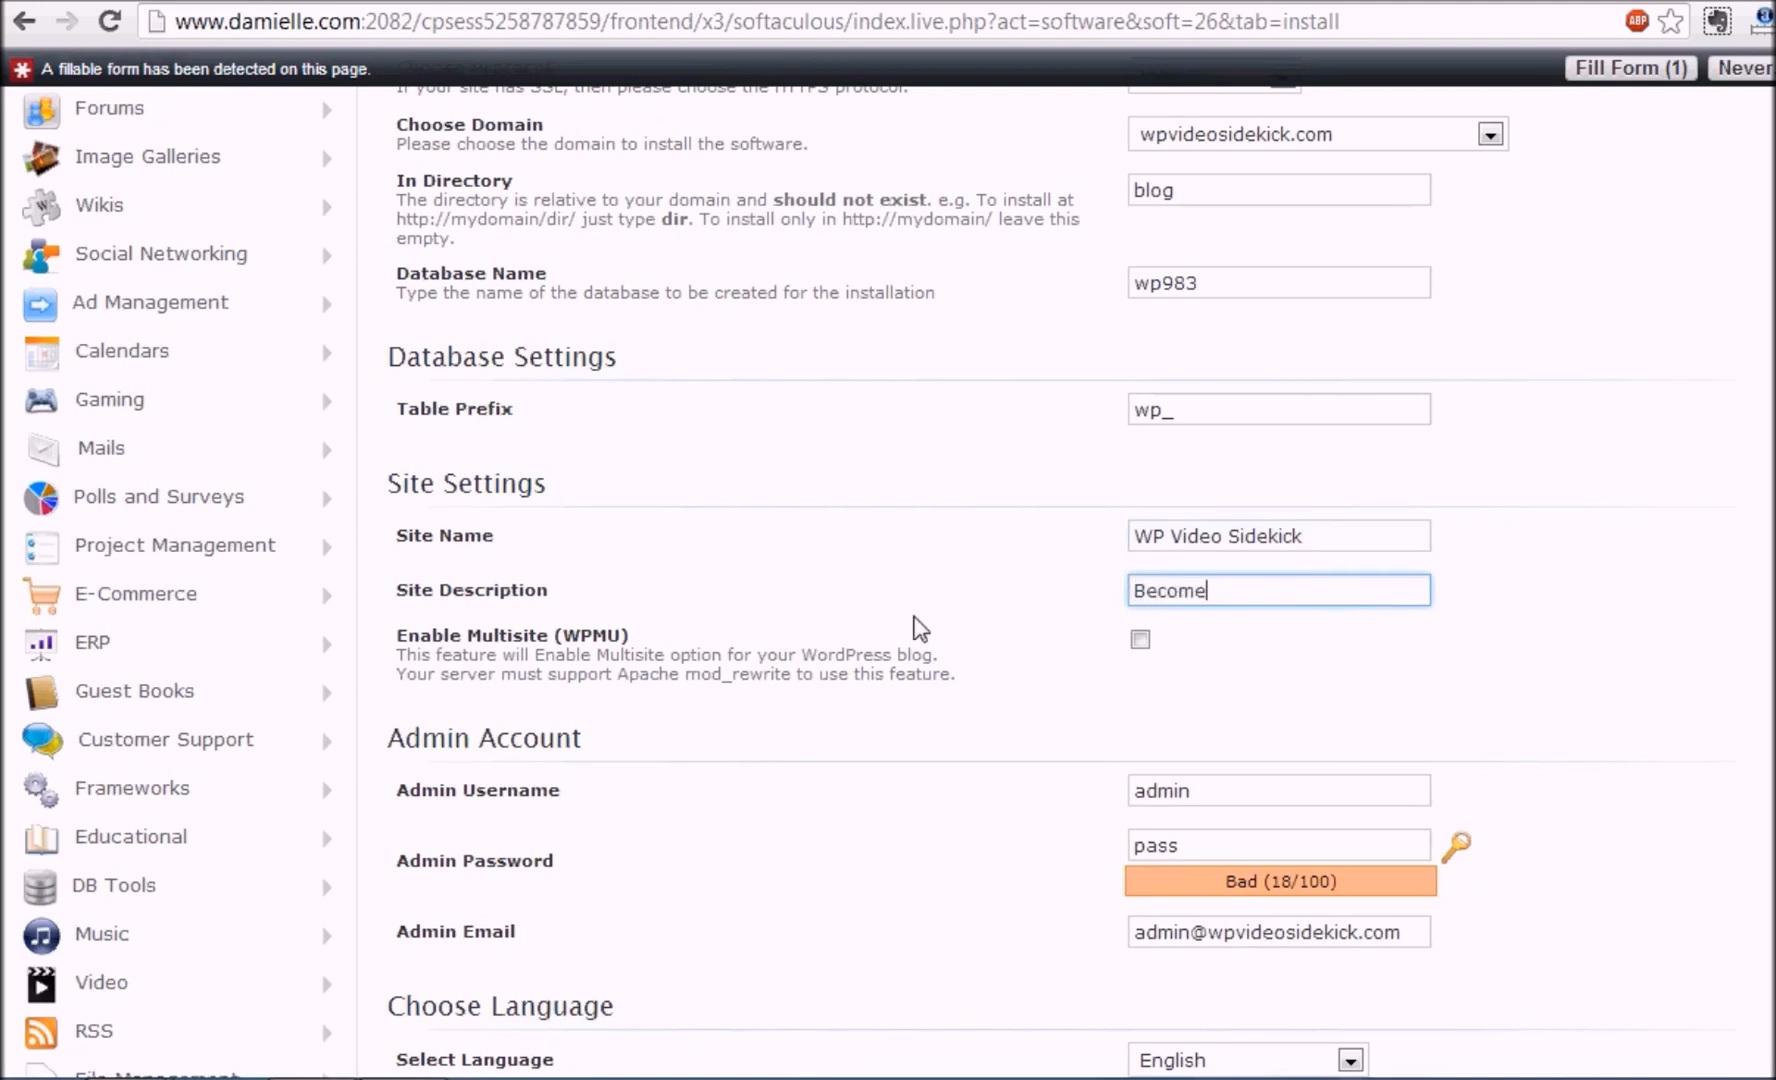
pyautogui.write('A WP Pro')
pyautogui.scroll(-4, 1300, 420)
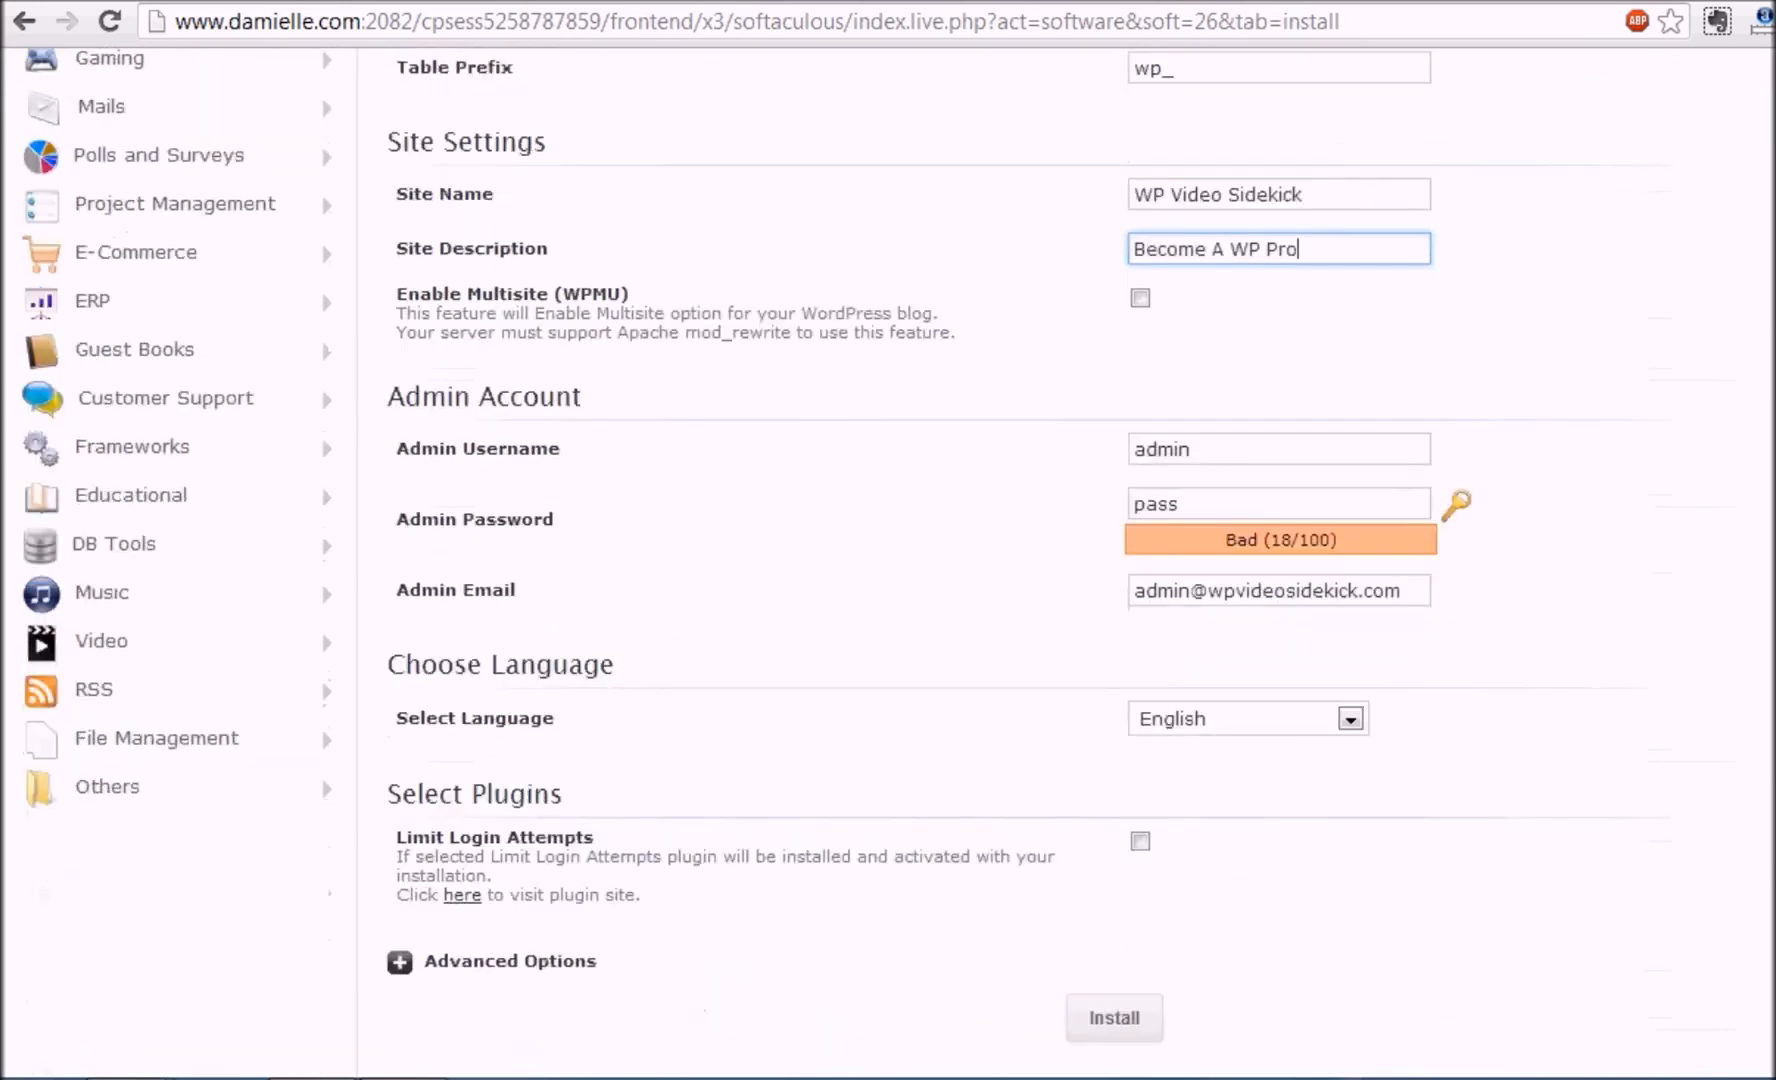
pyautogui.click(1230, 445)
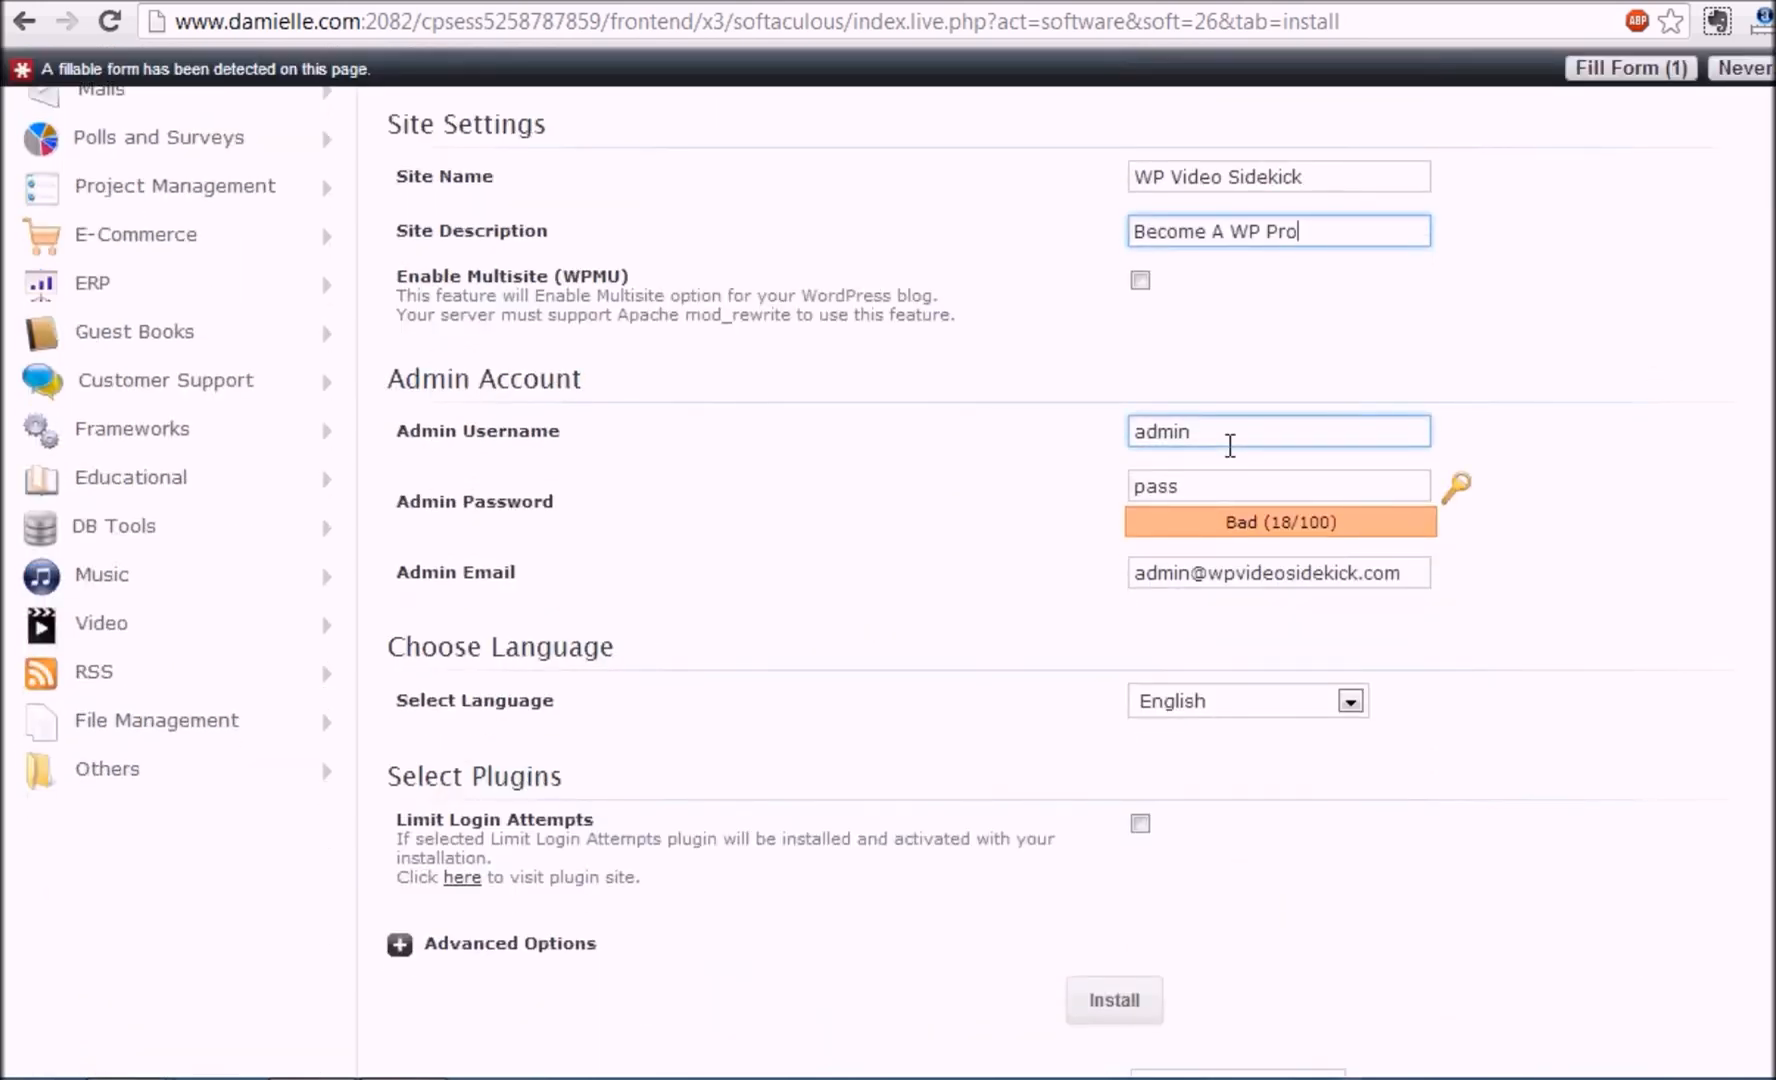
pyautogui.click(1230, 445)
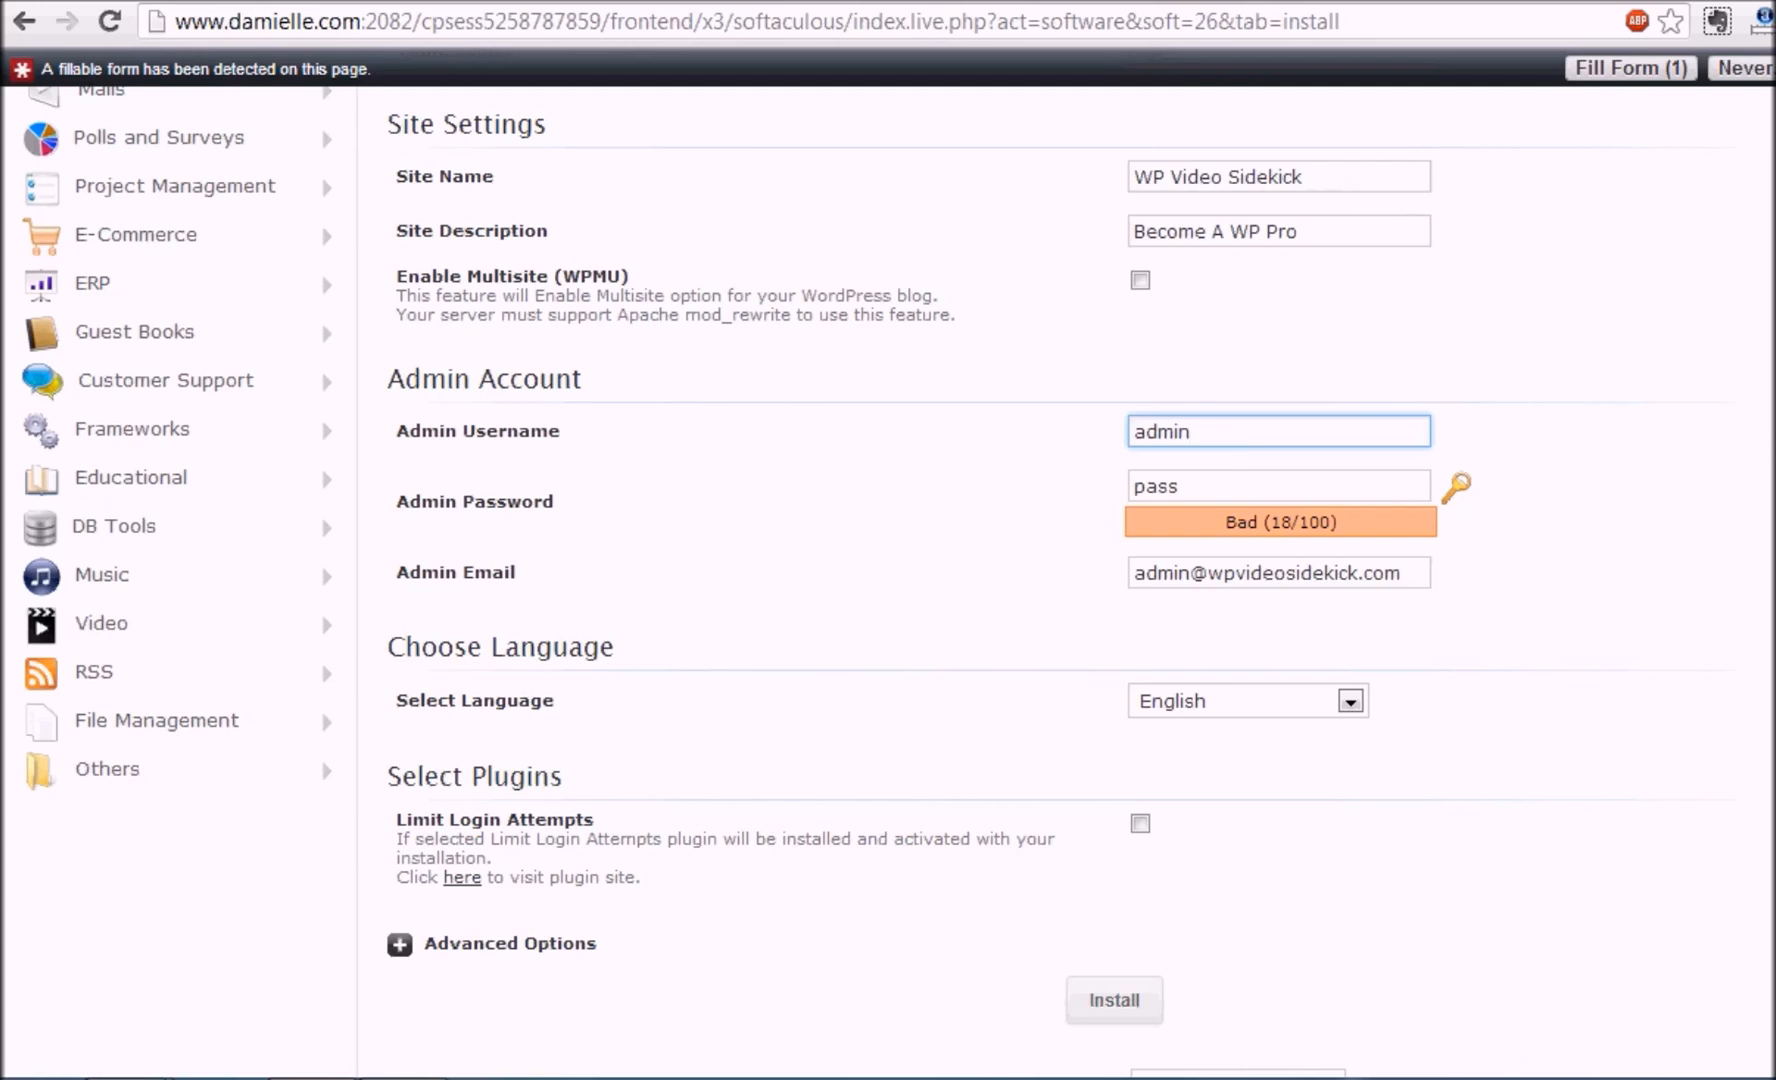
# Replace the default admin password with a new password
pyautogui.scroll(-2, 1229, 379)
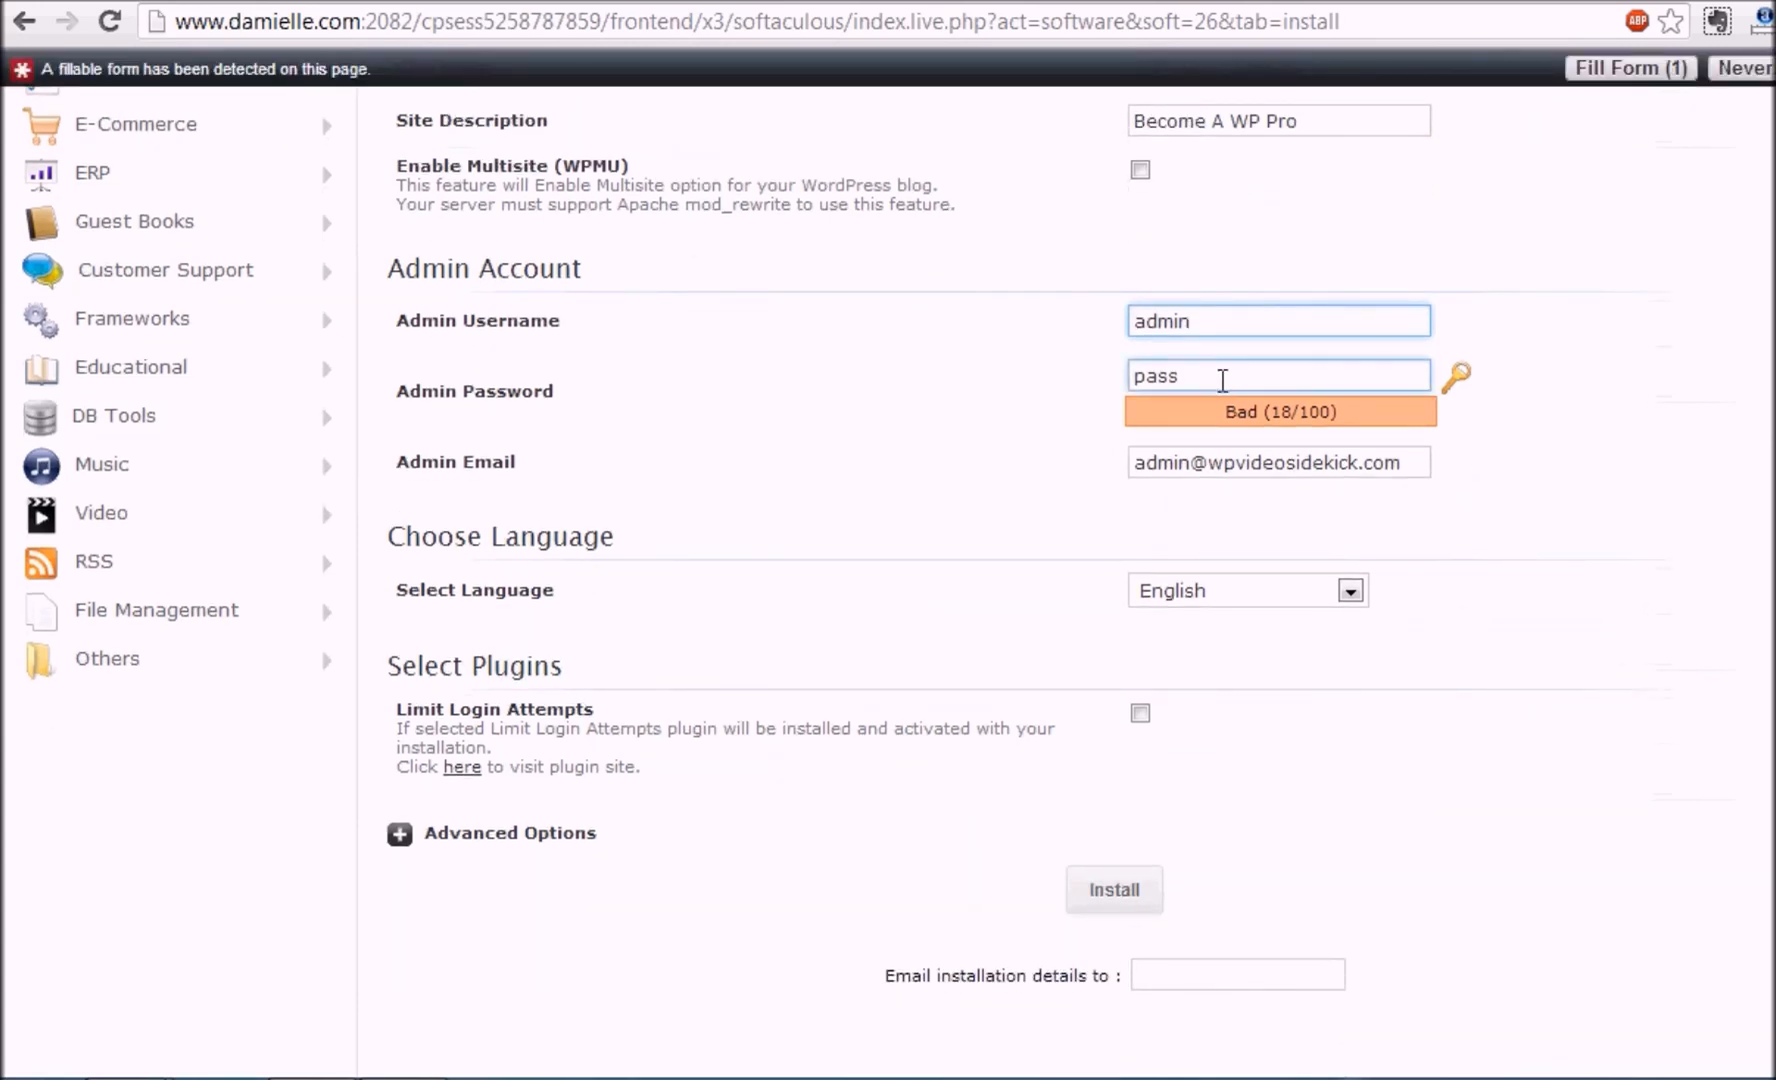
pyautogui.moveTo(1208, 388); pyautogui.dragTo(1096, 404)
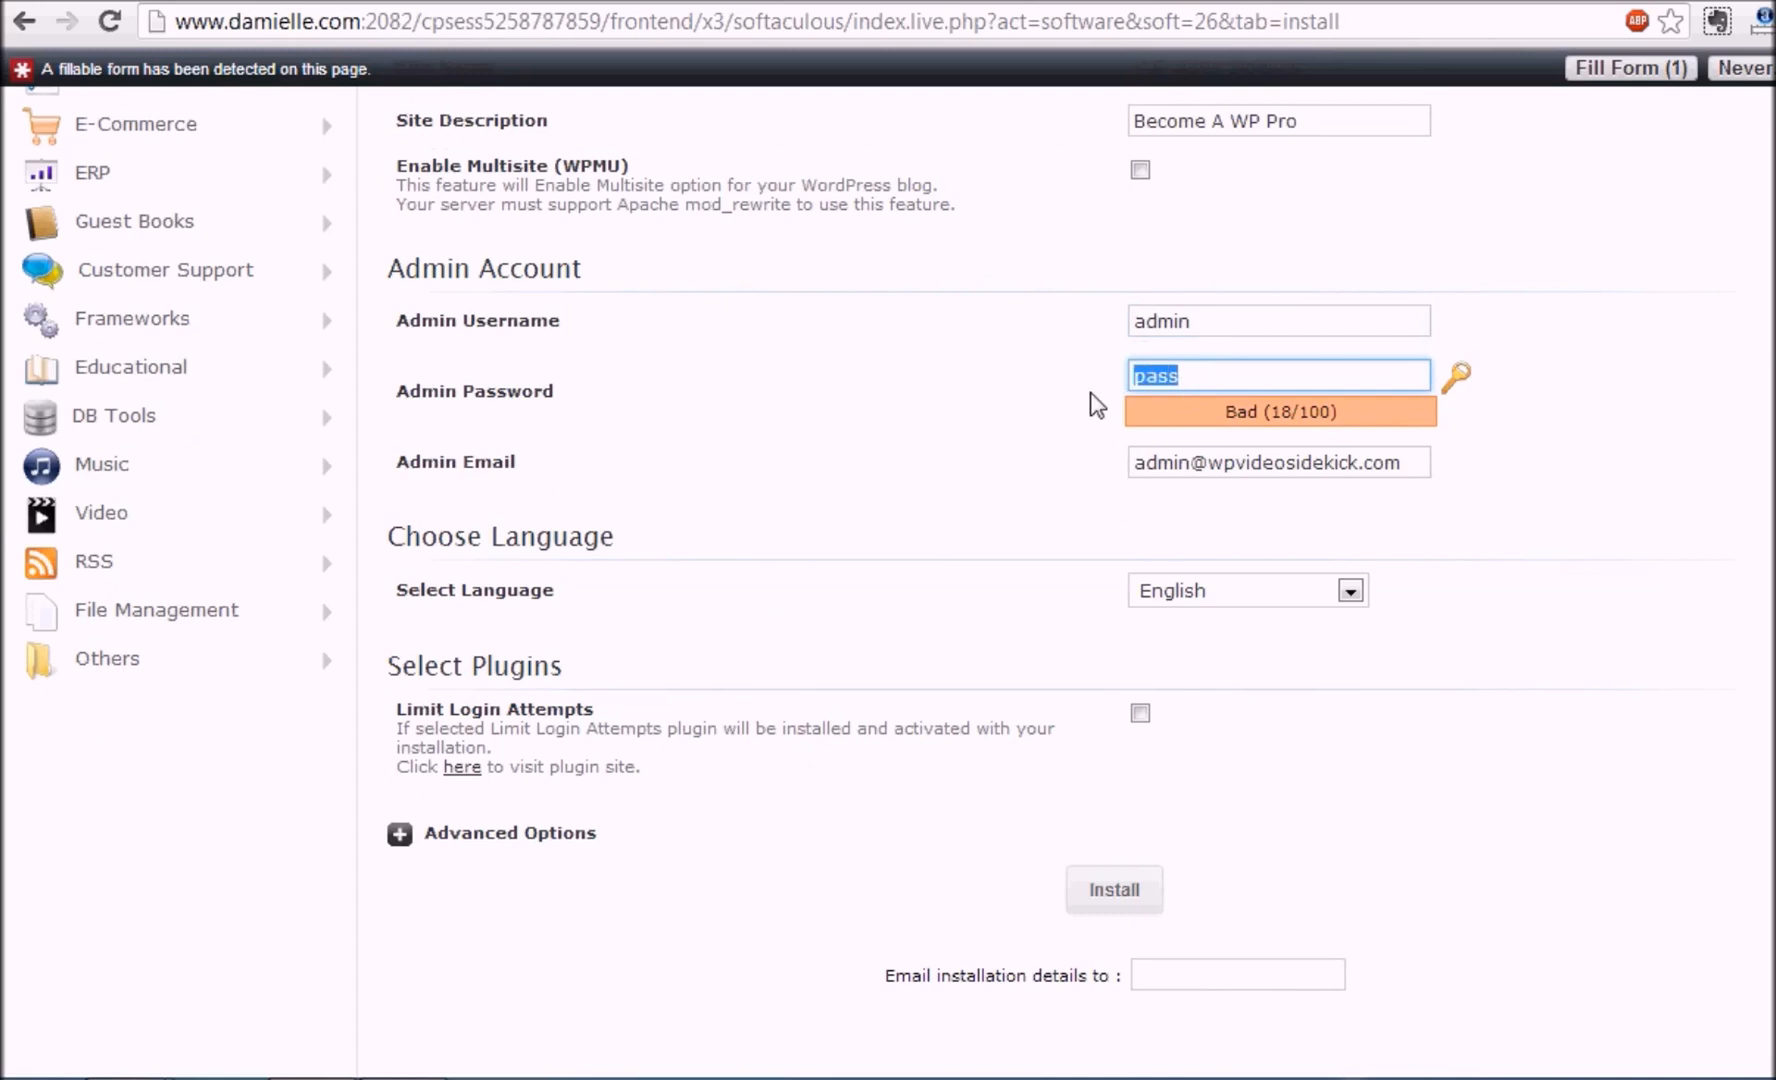
pyautogui.write('pas')
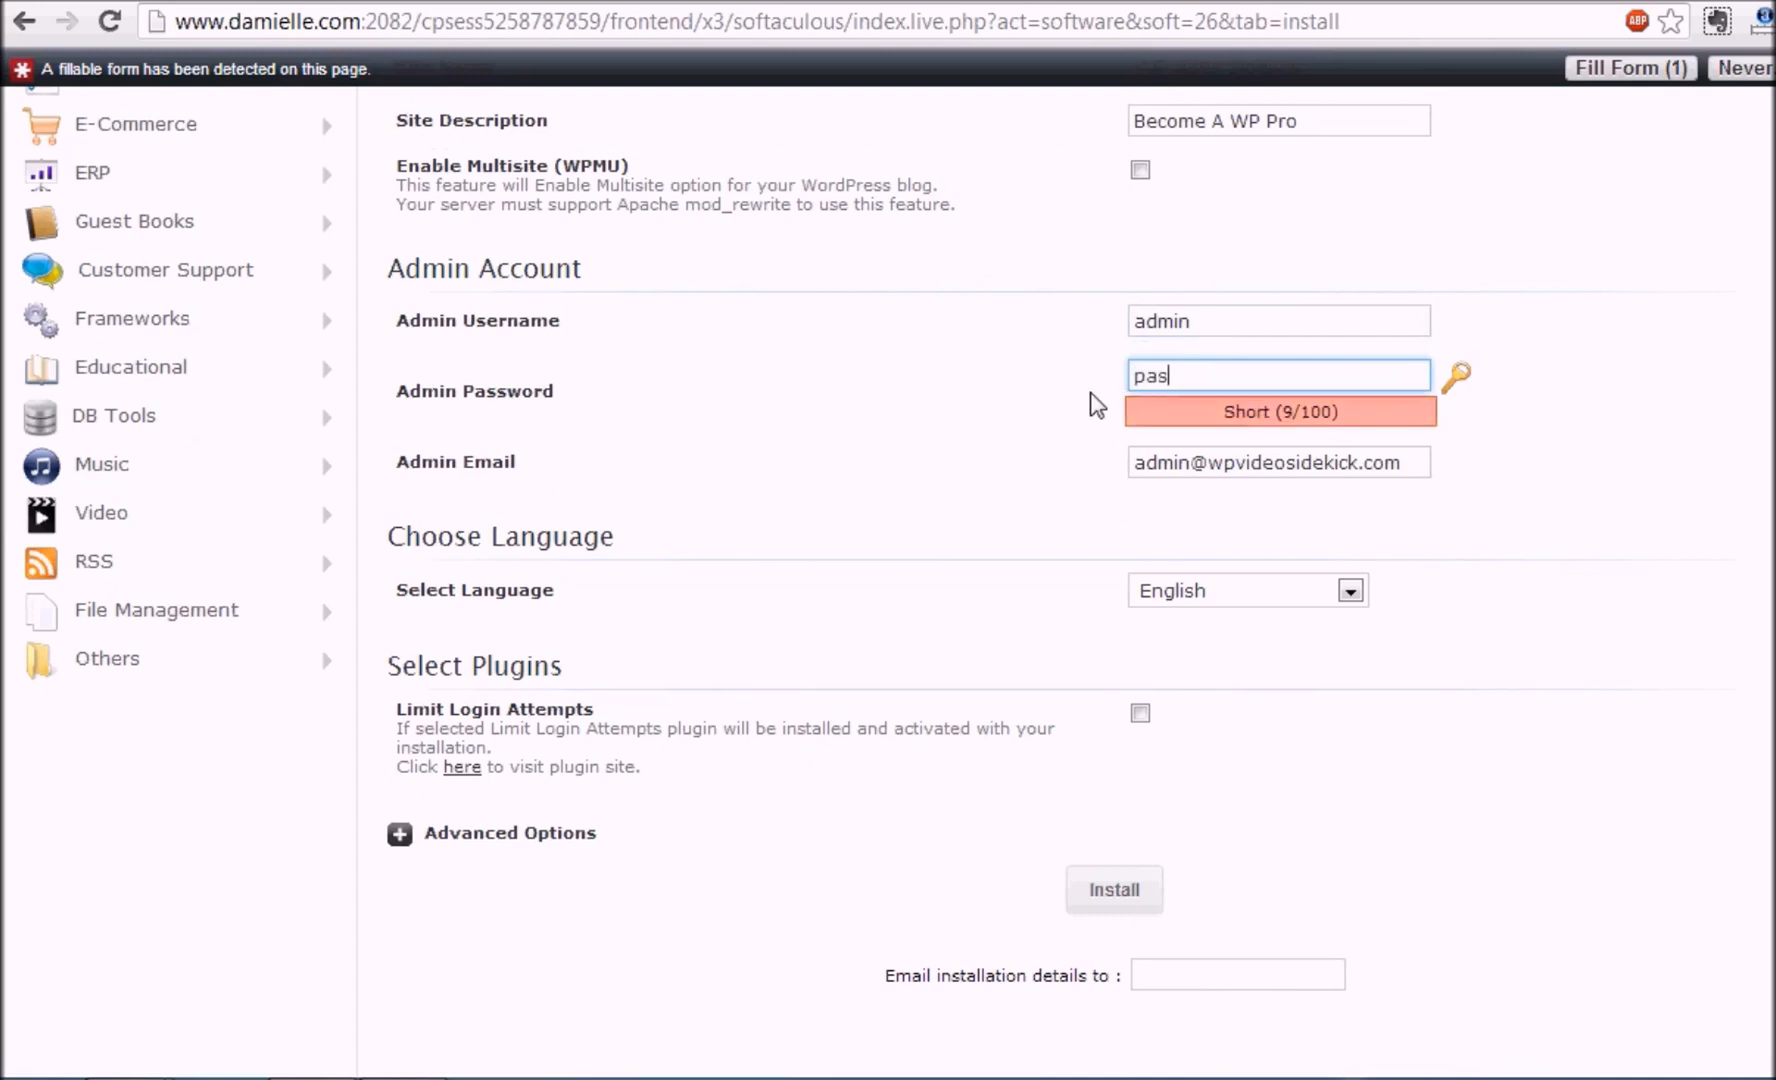
pyautogui.write('s123')
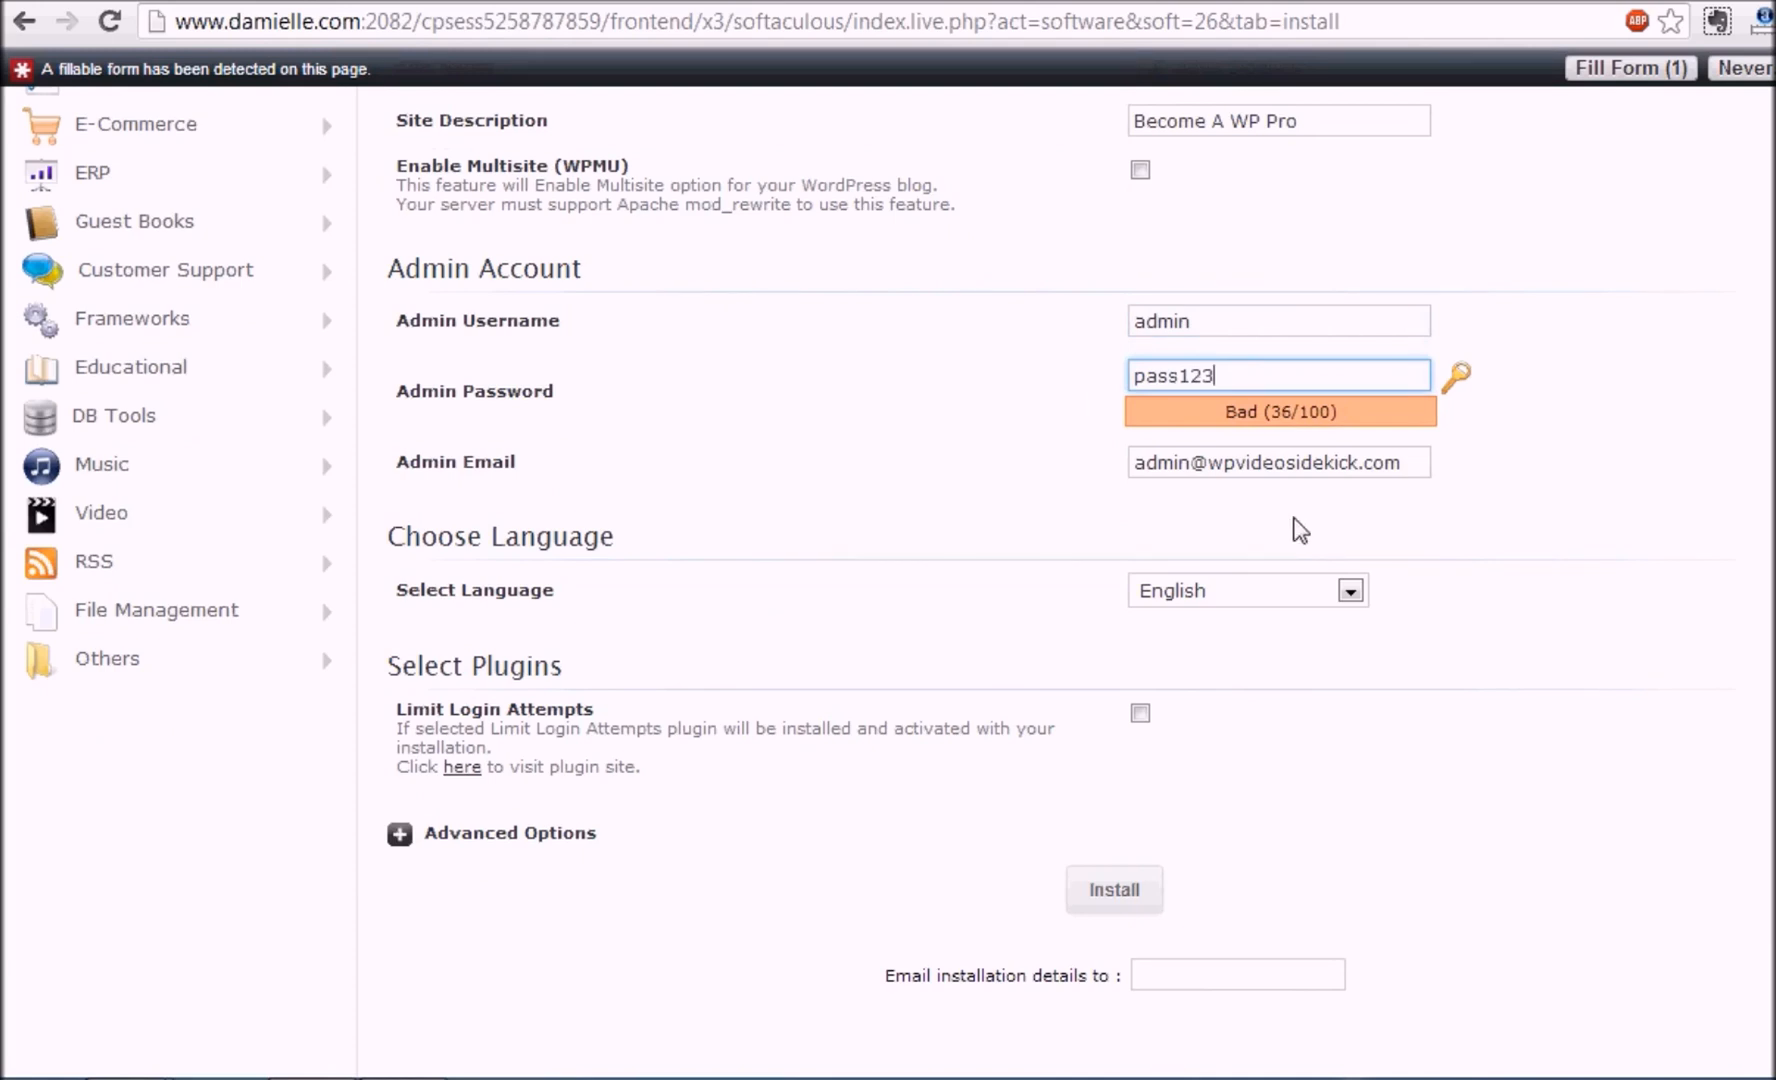
# Enter the owner's own e-mail address as the Admin Email
pyautogui.moveTo(1436, 463); pyautogui.dragTo(1030, 500)
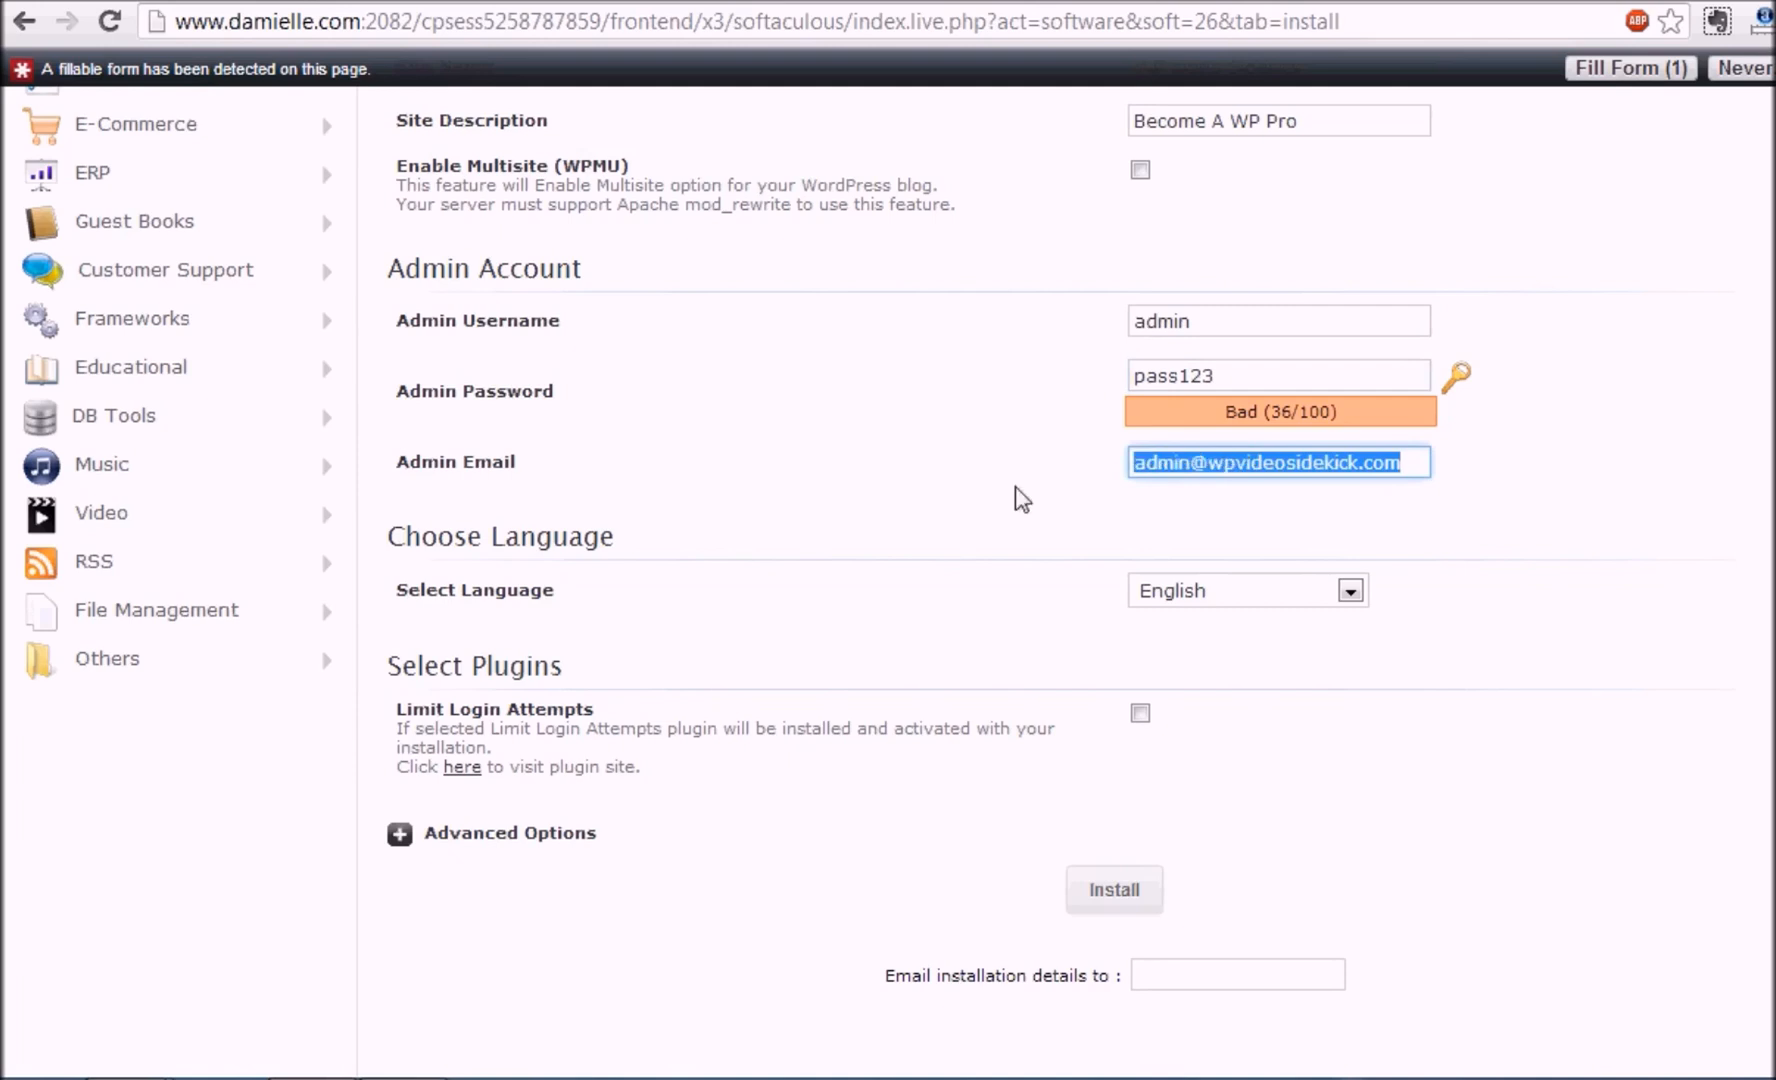
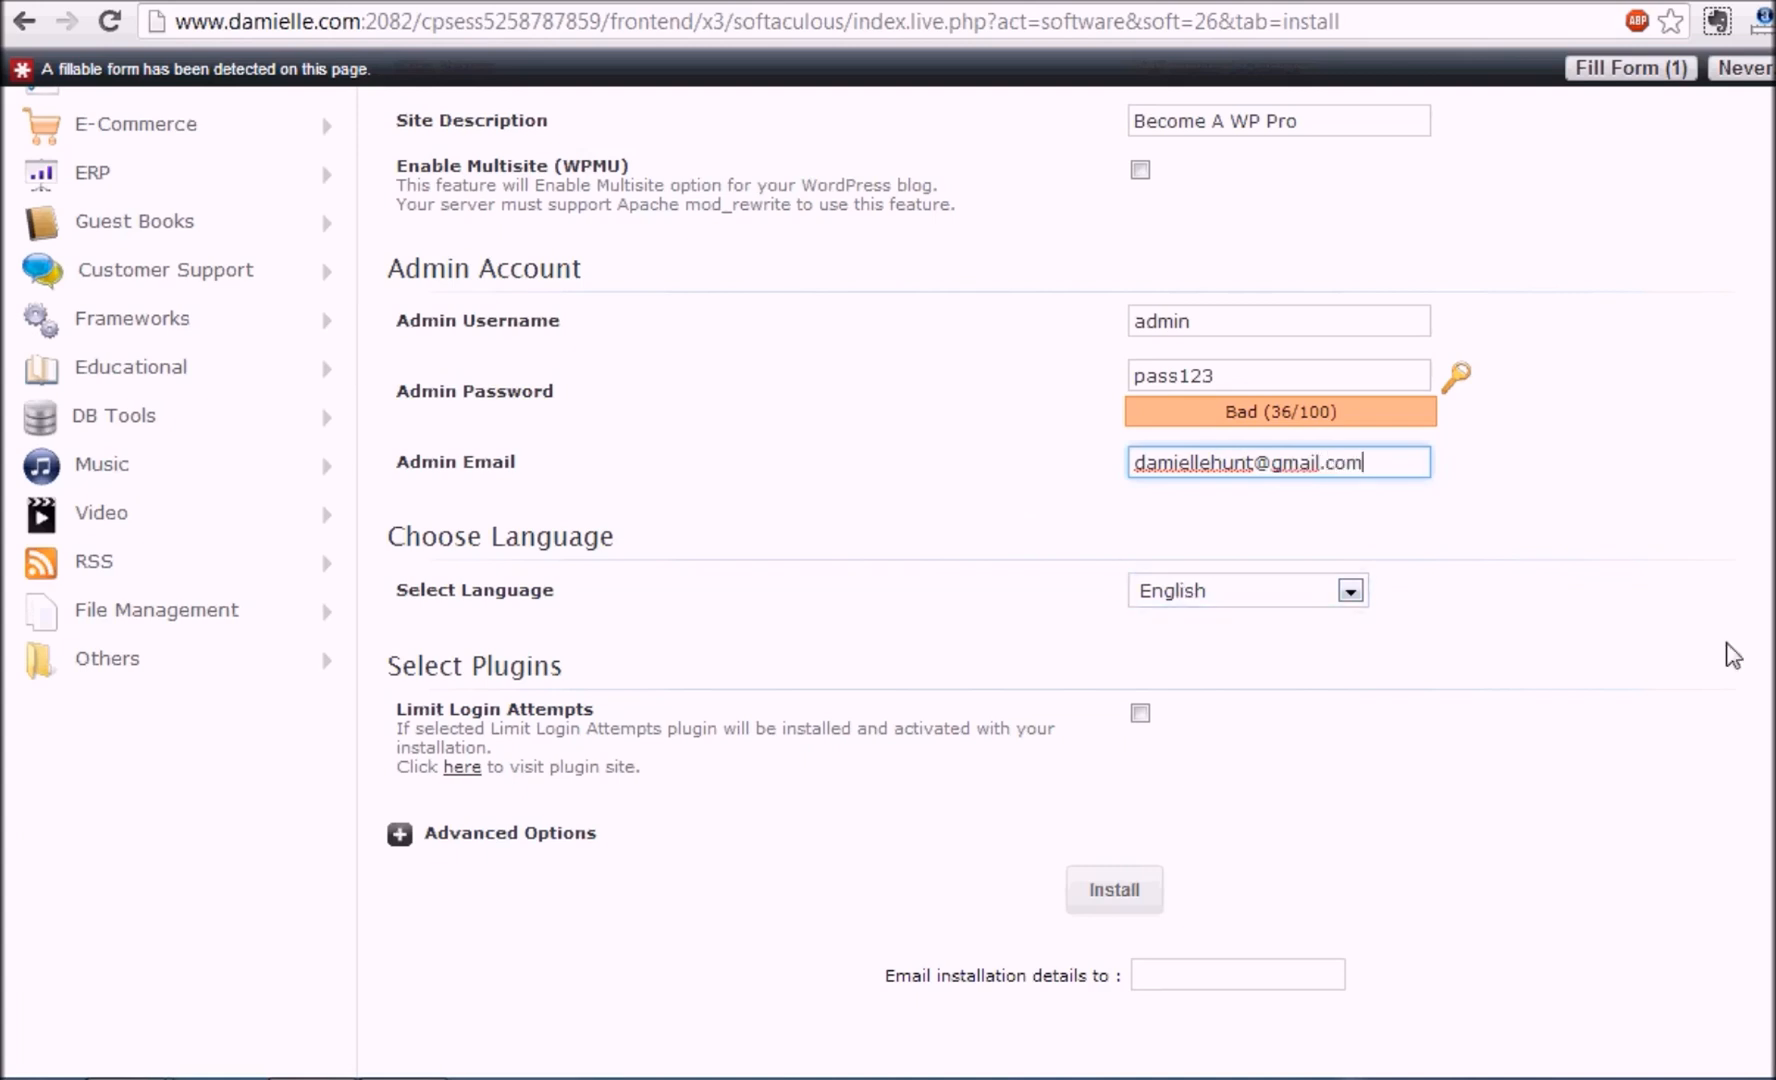
pyautogui.scroll(-2, 888, 563)
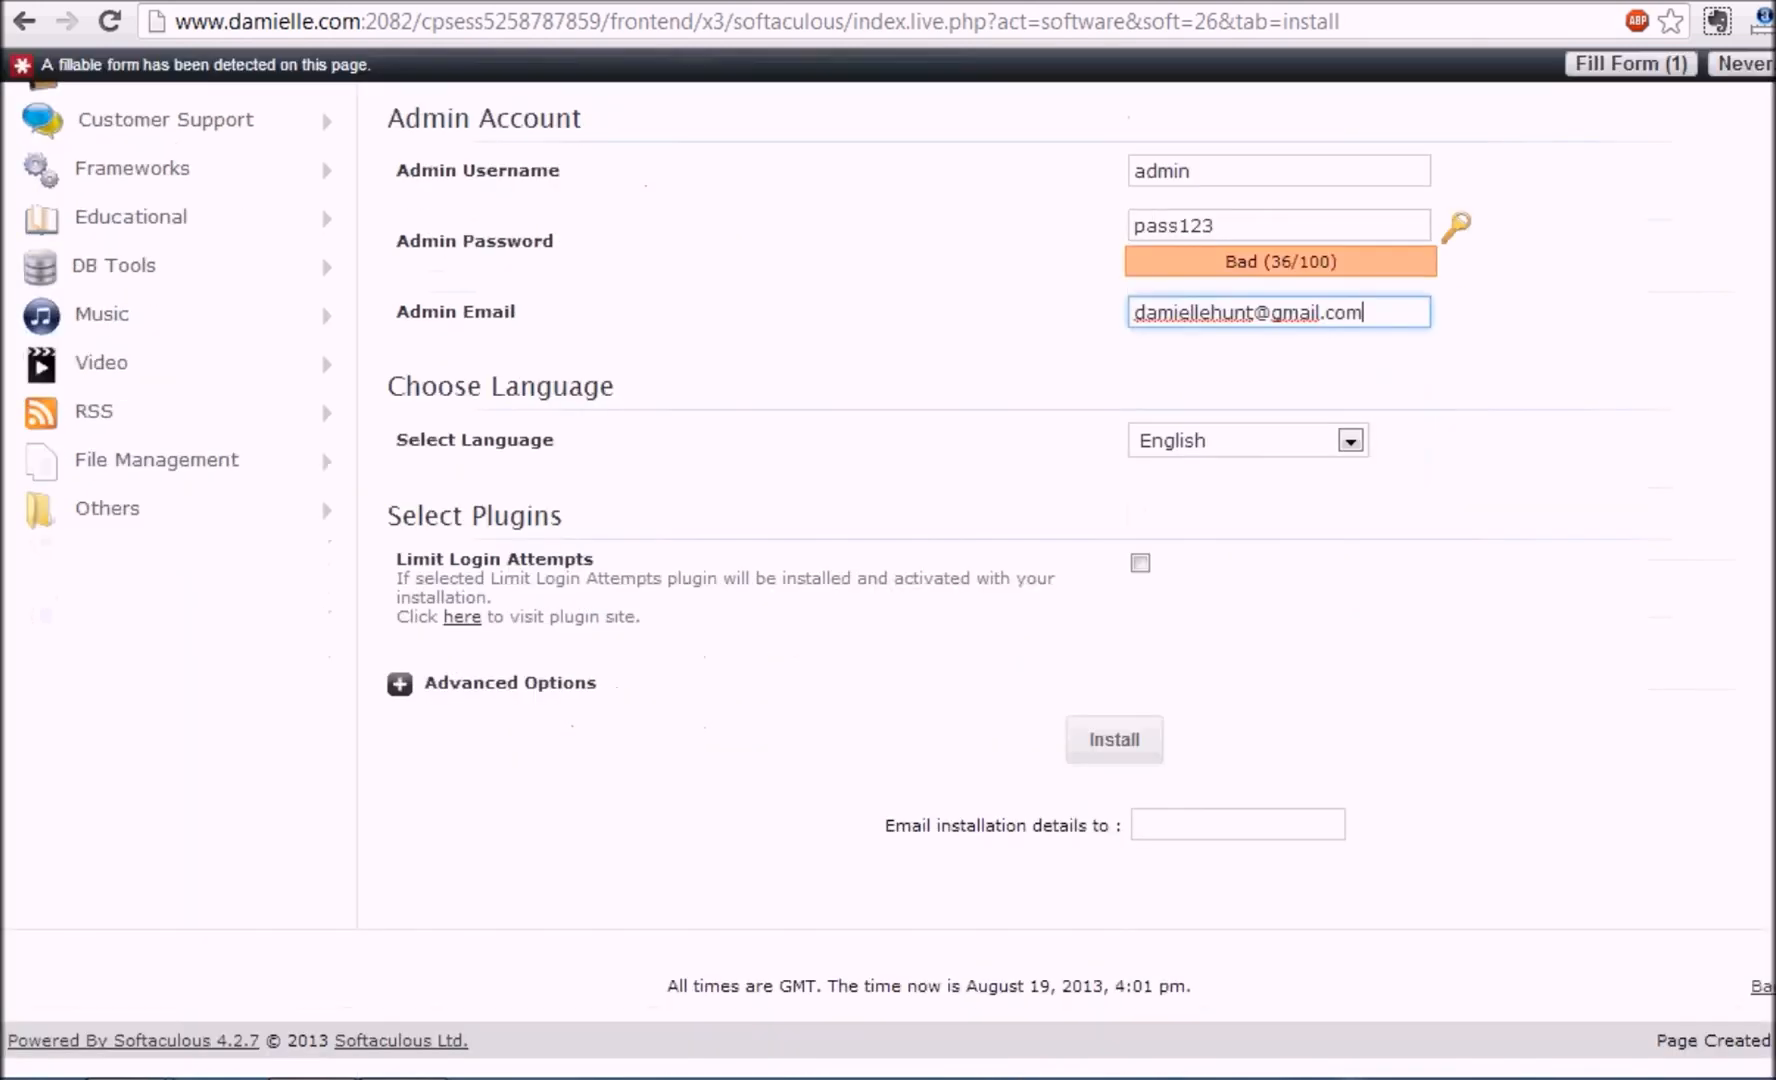
# Run the WordPress installation with the configured settings
pyautogui.click(1118, 745)
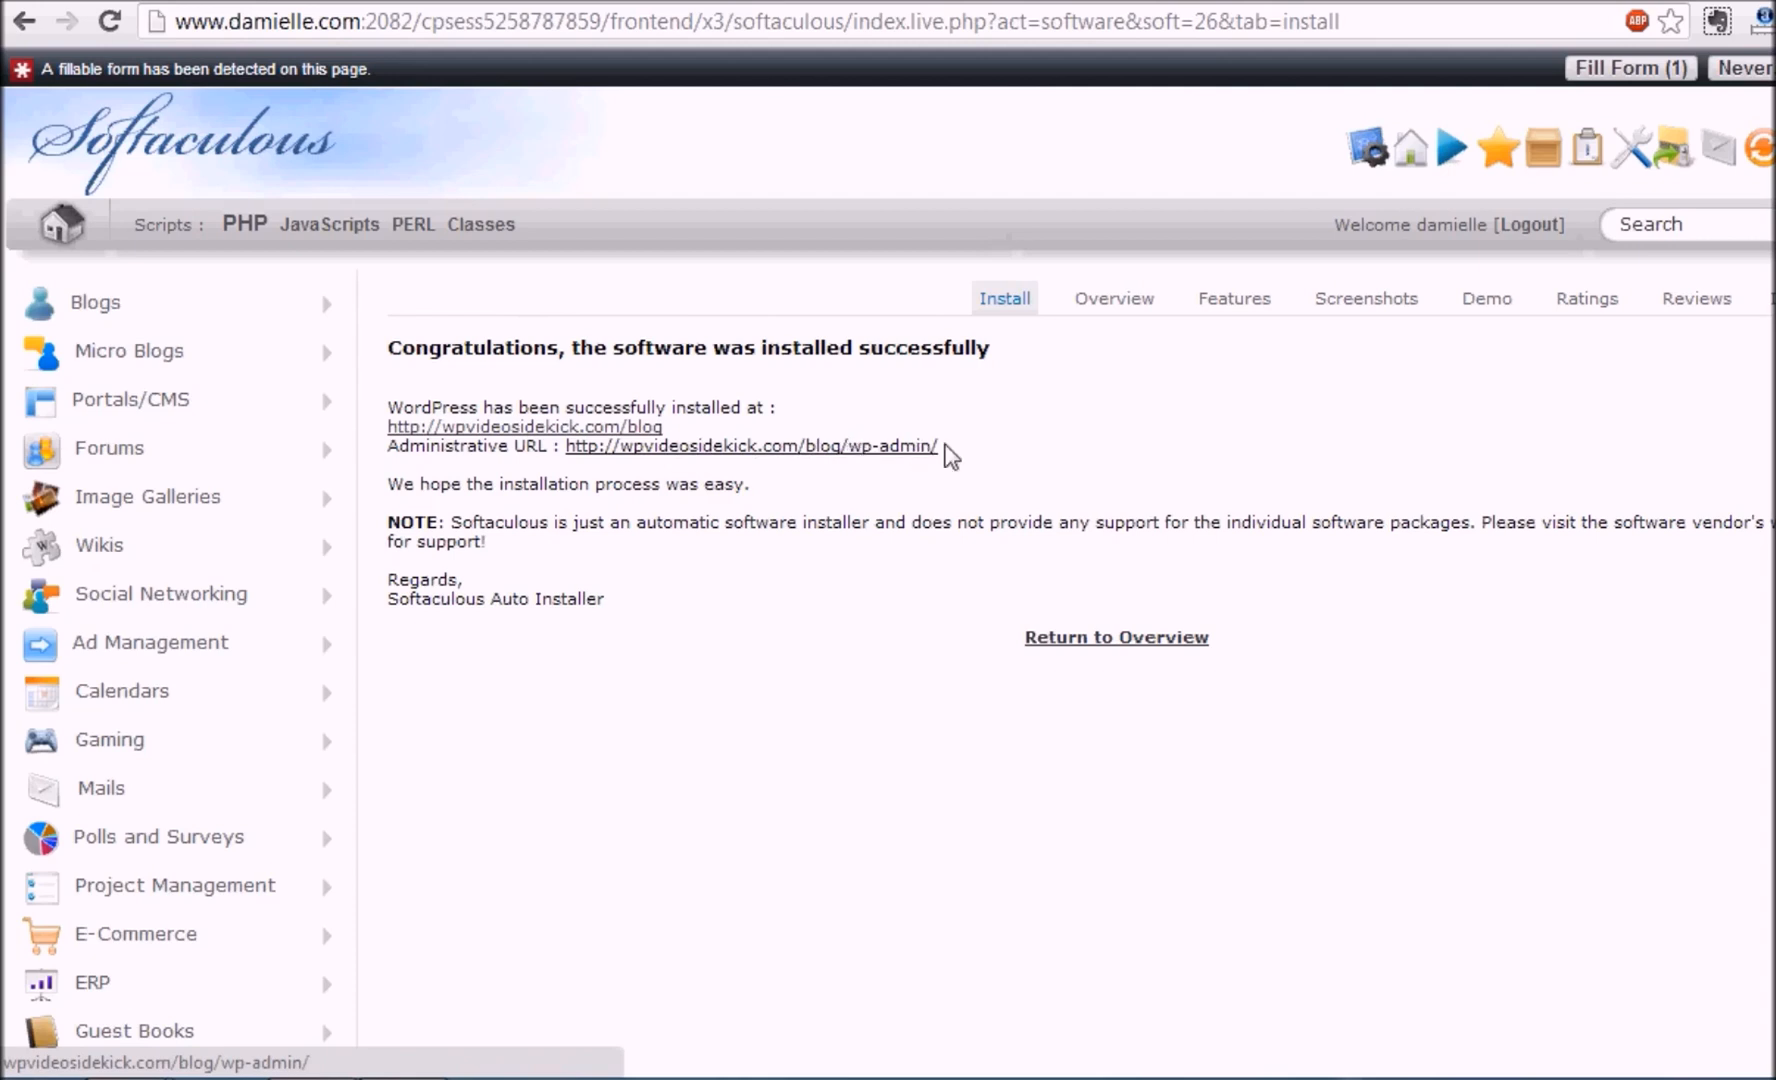
# Open wpvideosidekick.com/blog from the success page and scroll through its Hello world! front page
pyautogui.click(603, 430)
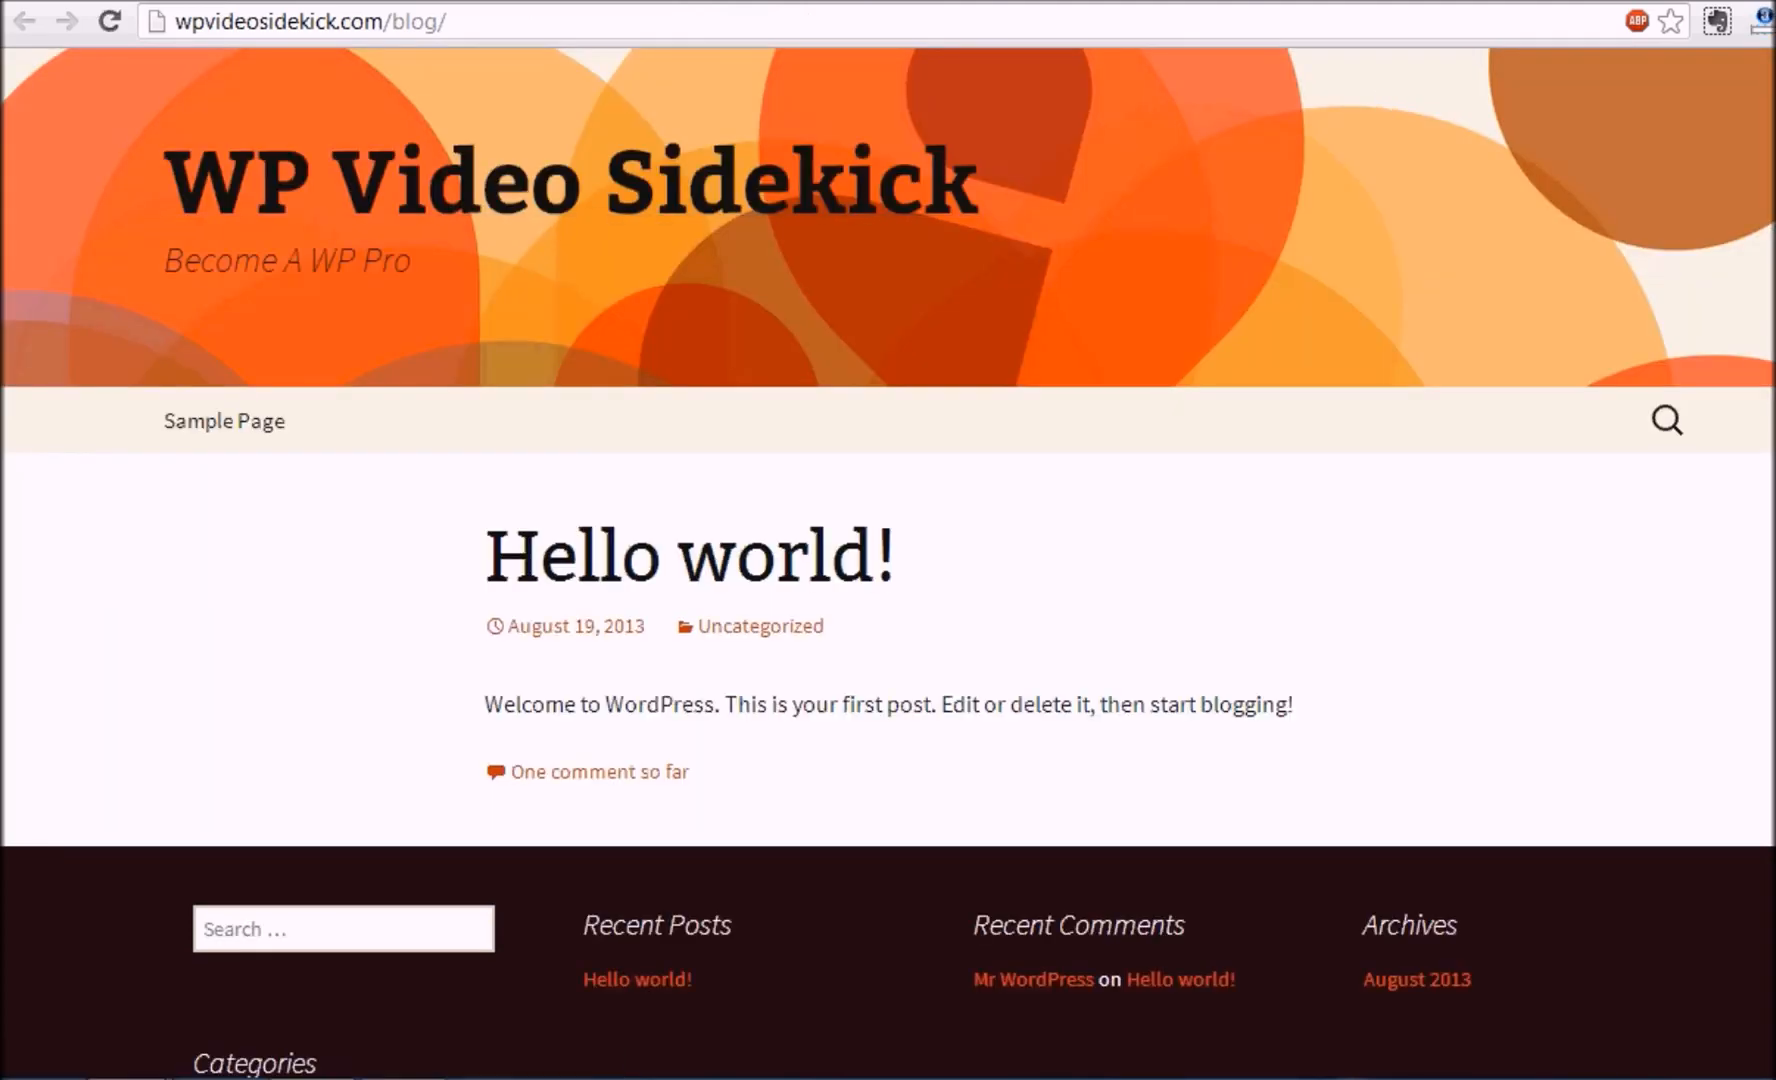
pyautogui.scroll(-5, 888, 560)
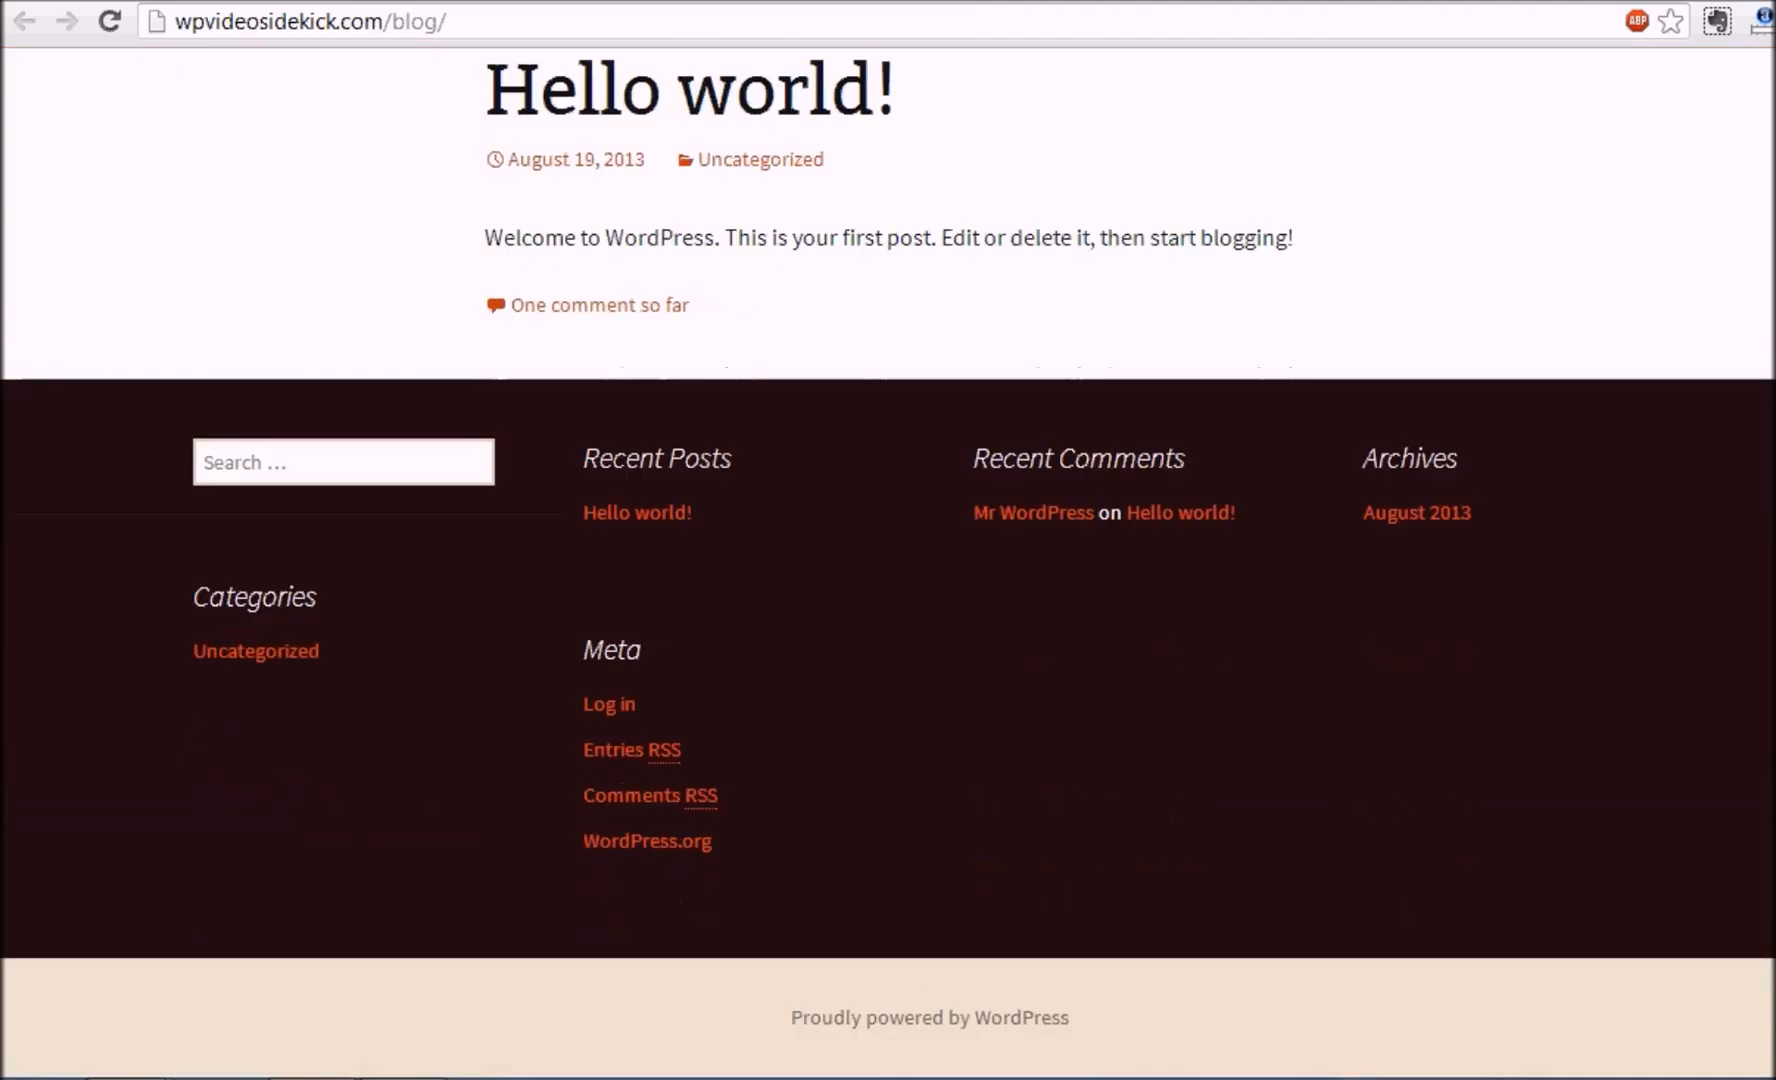
pyautogui.scroll(5, 888, 560)
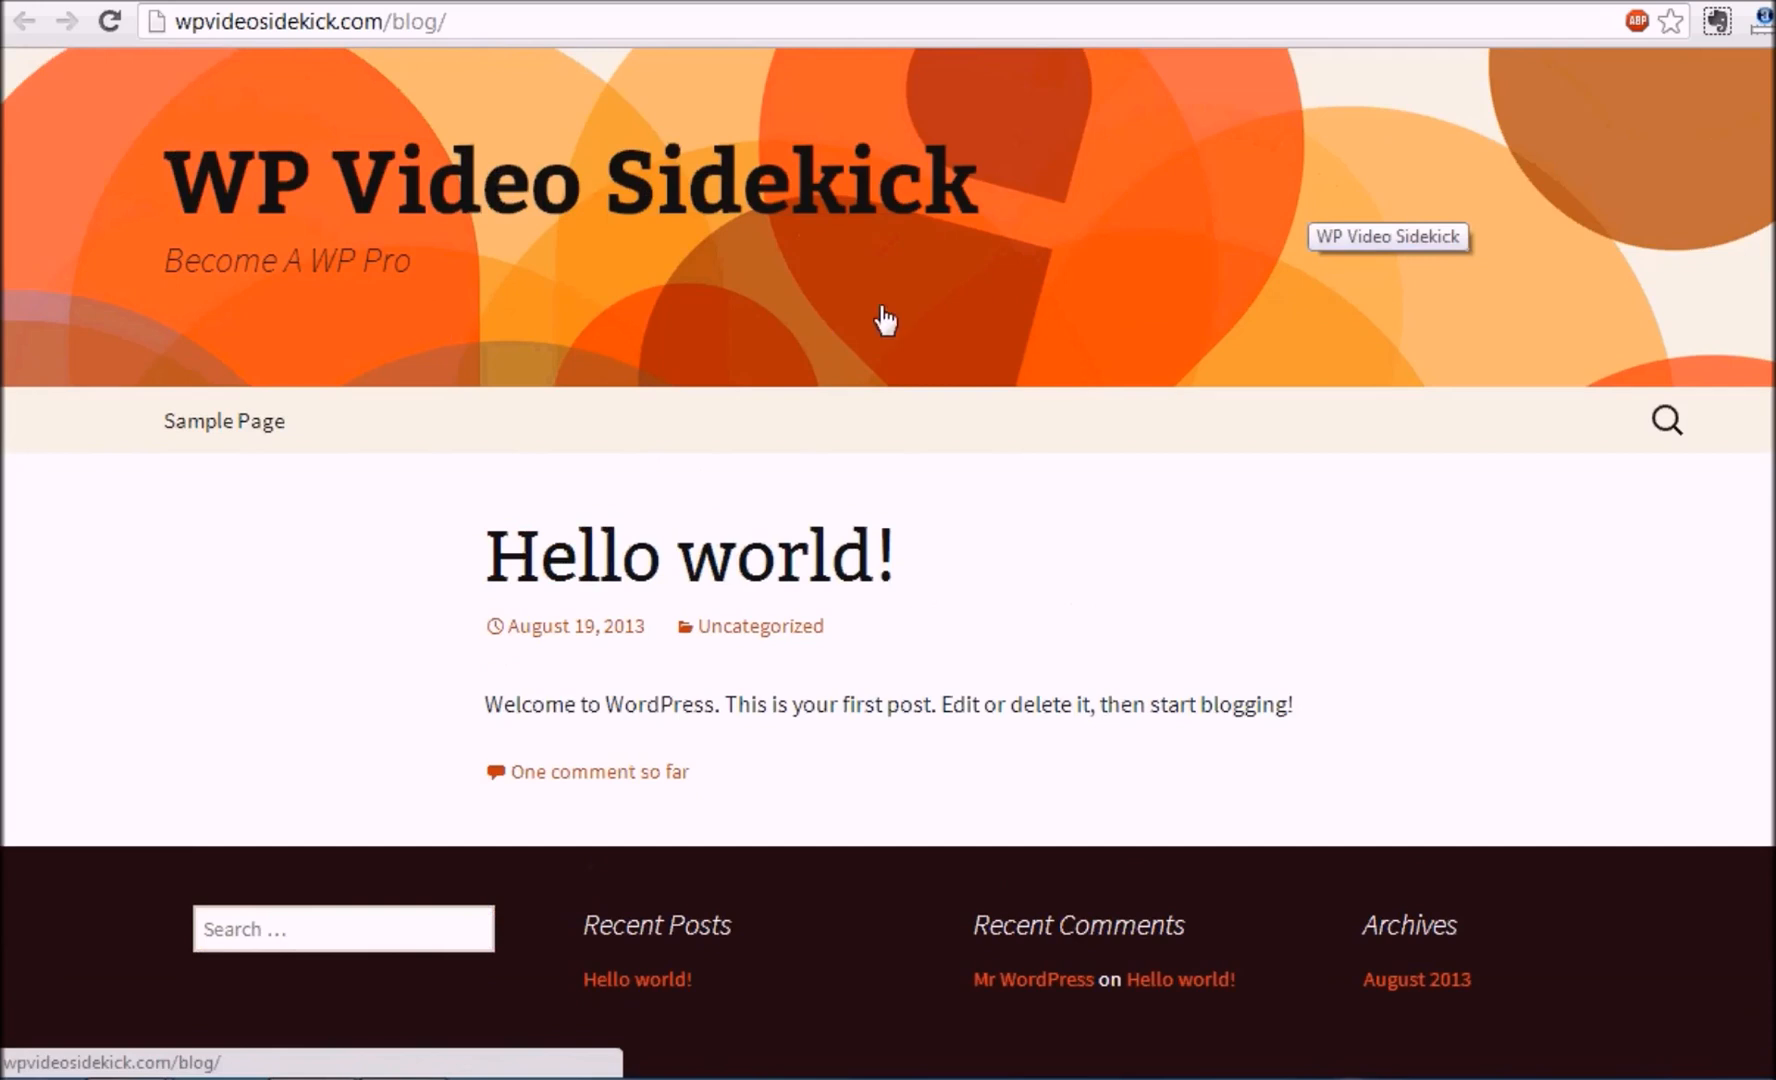
pyautogui.scroll(-3, 1305, 300)
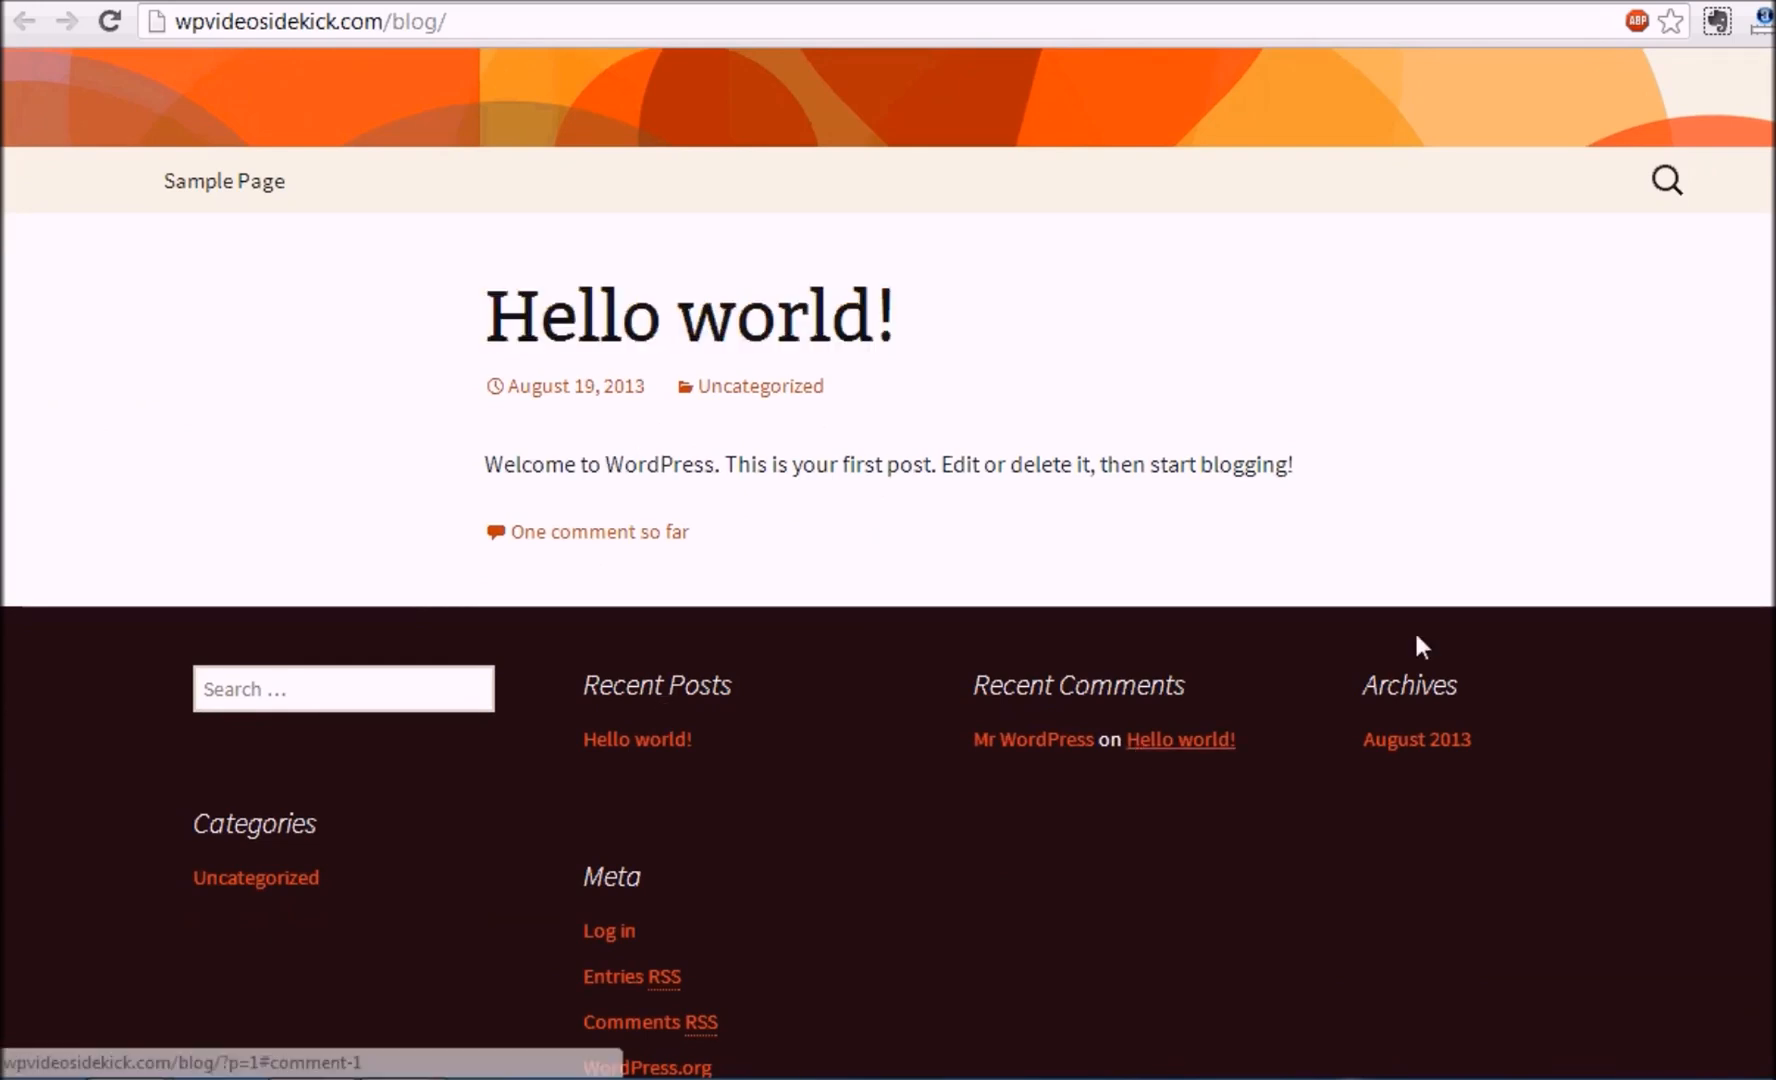
pyautogui.scroll(-1, 1770, 570)
pyautogui.scroll(-1, 888, 563)
pyautogui.scroll(5, 888, 563)
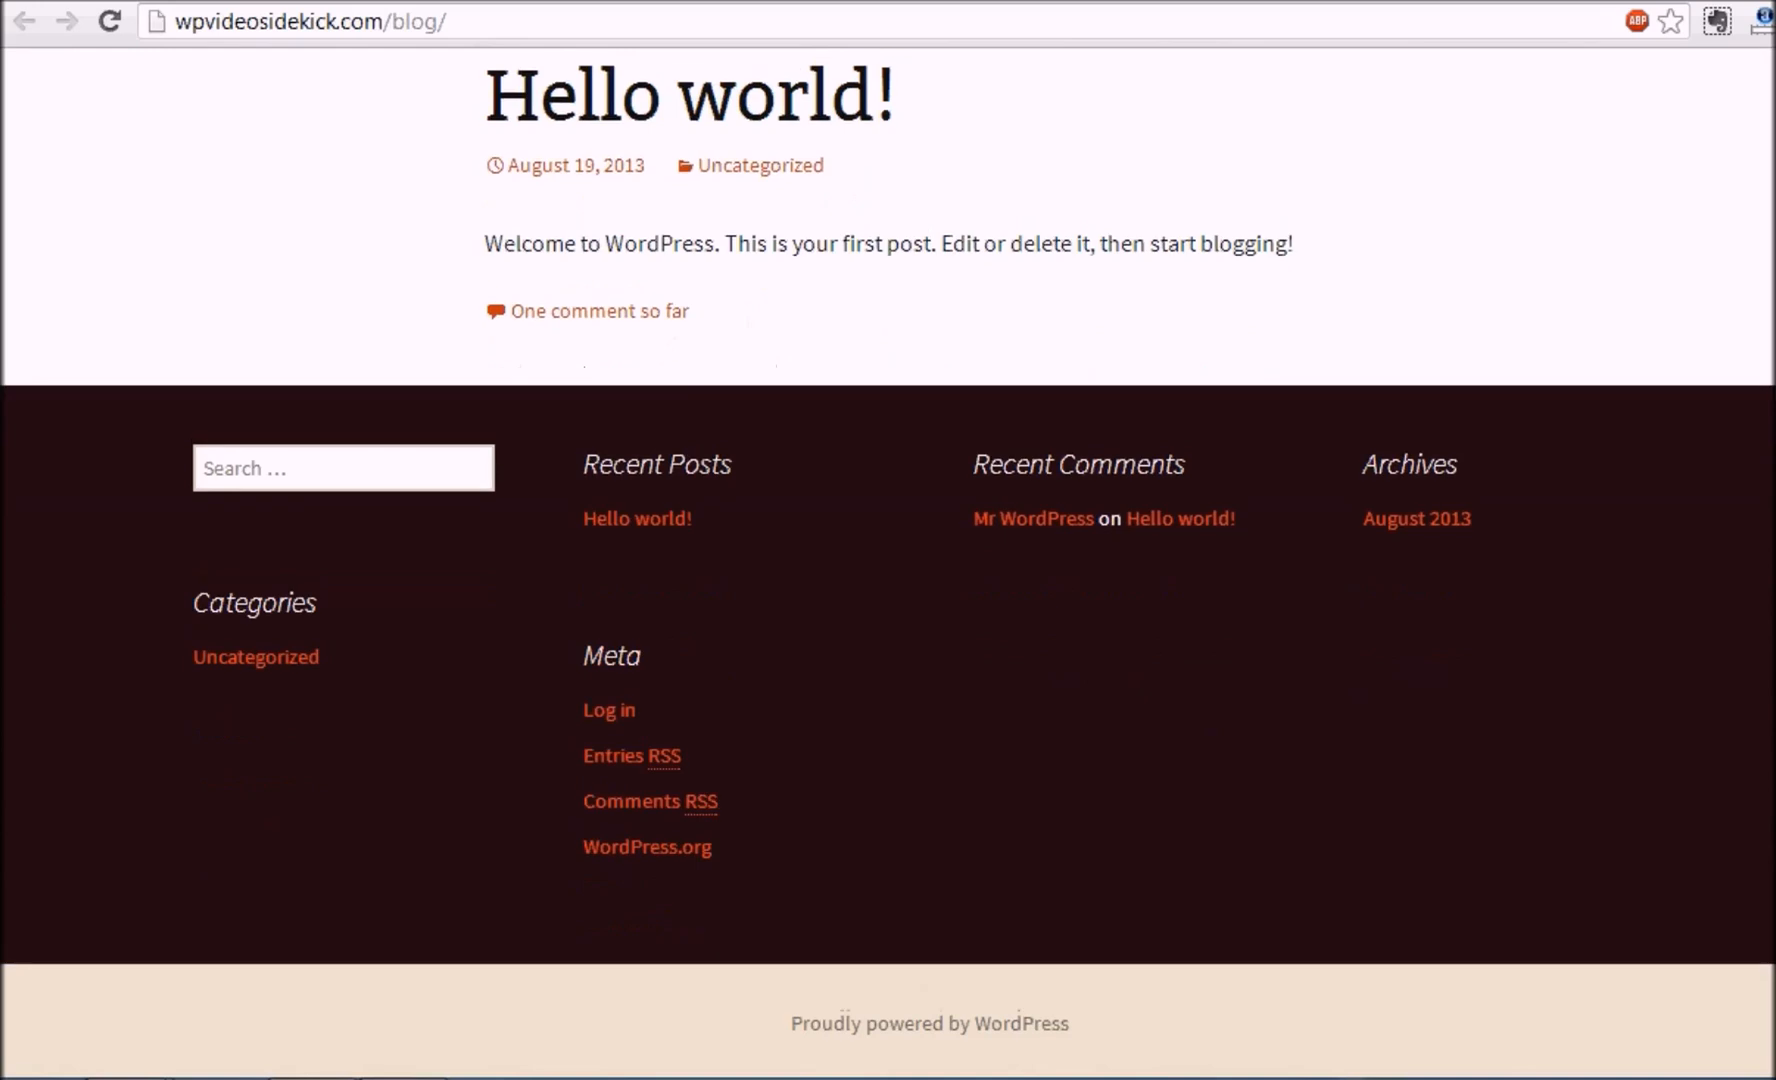
pyautogui.scroll(-2, 888, 563)
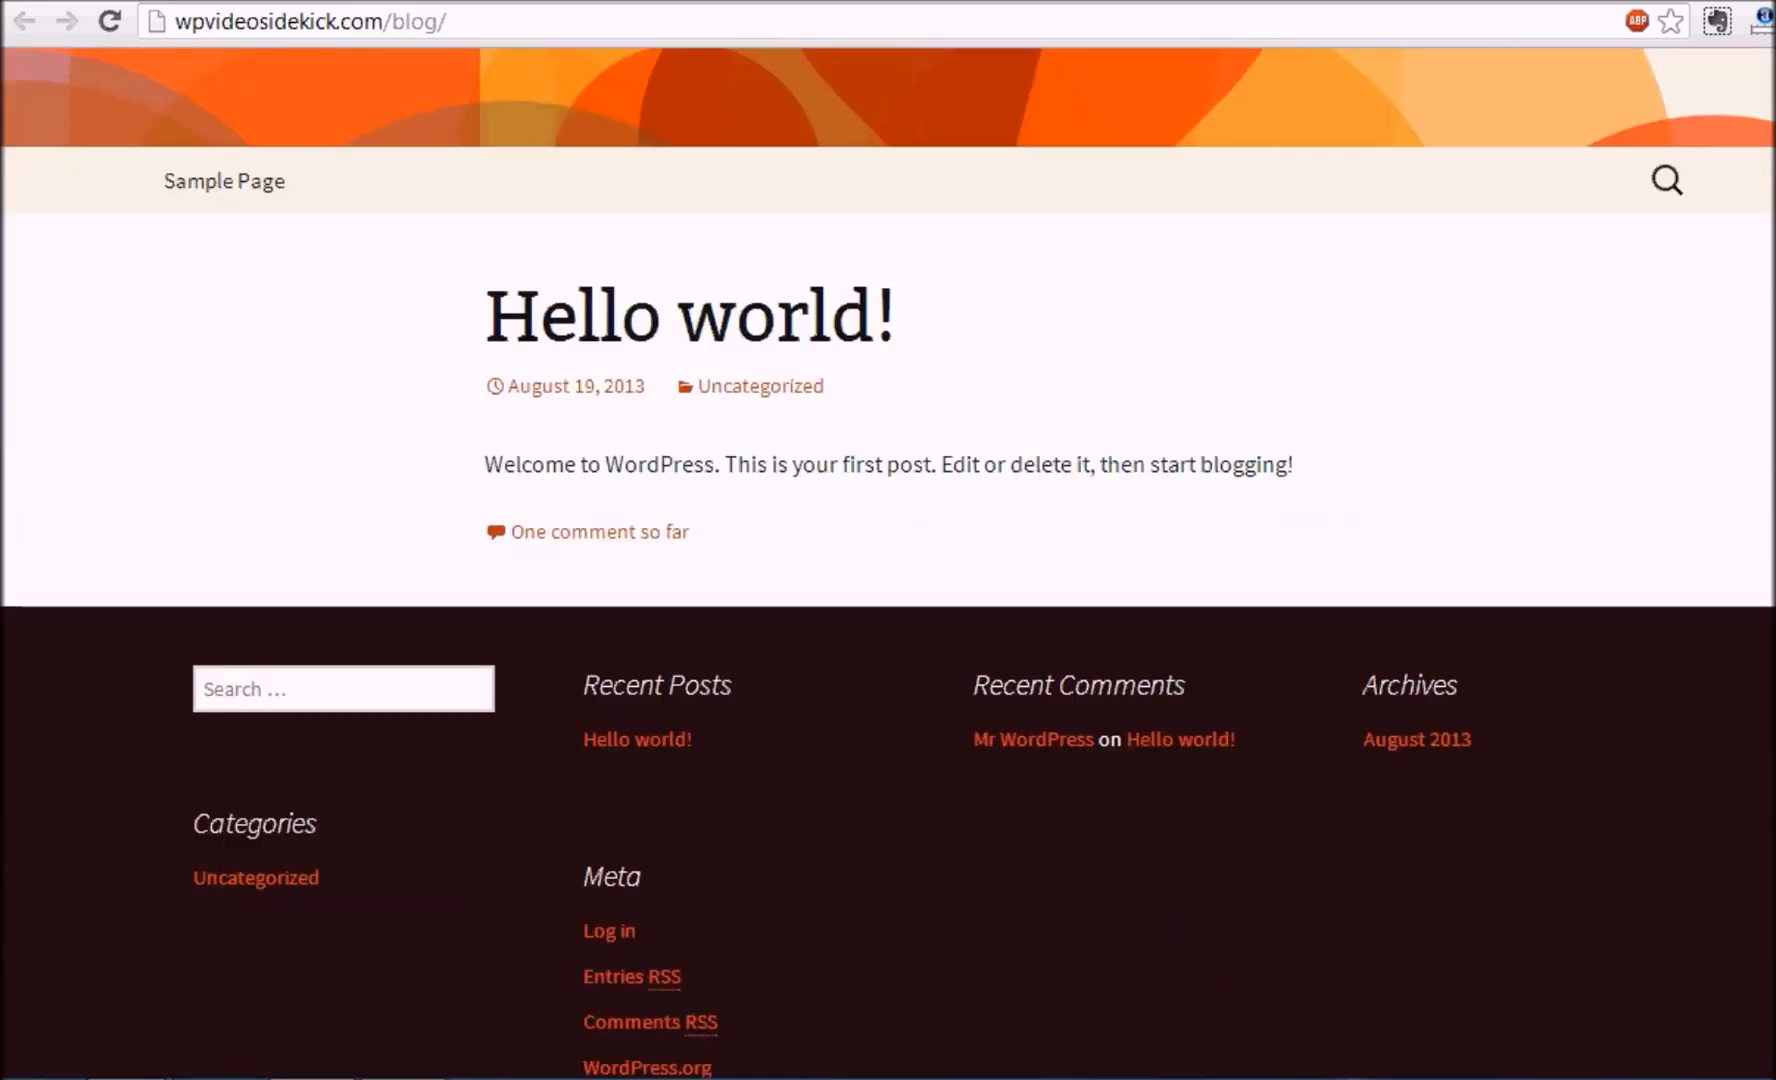
pyautogui.scroll(2, 888, 563)
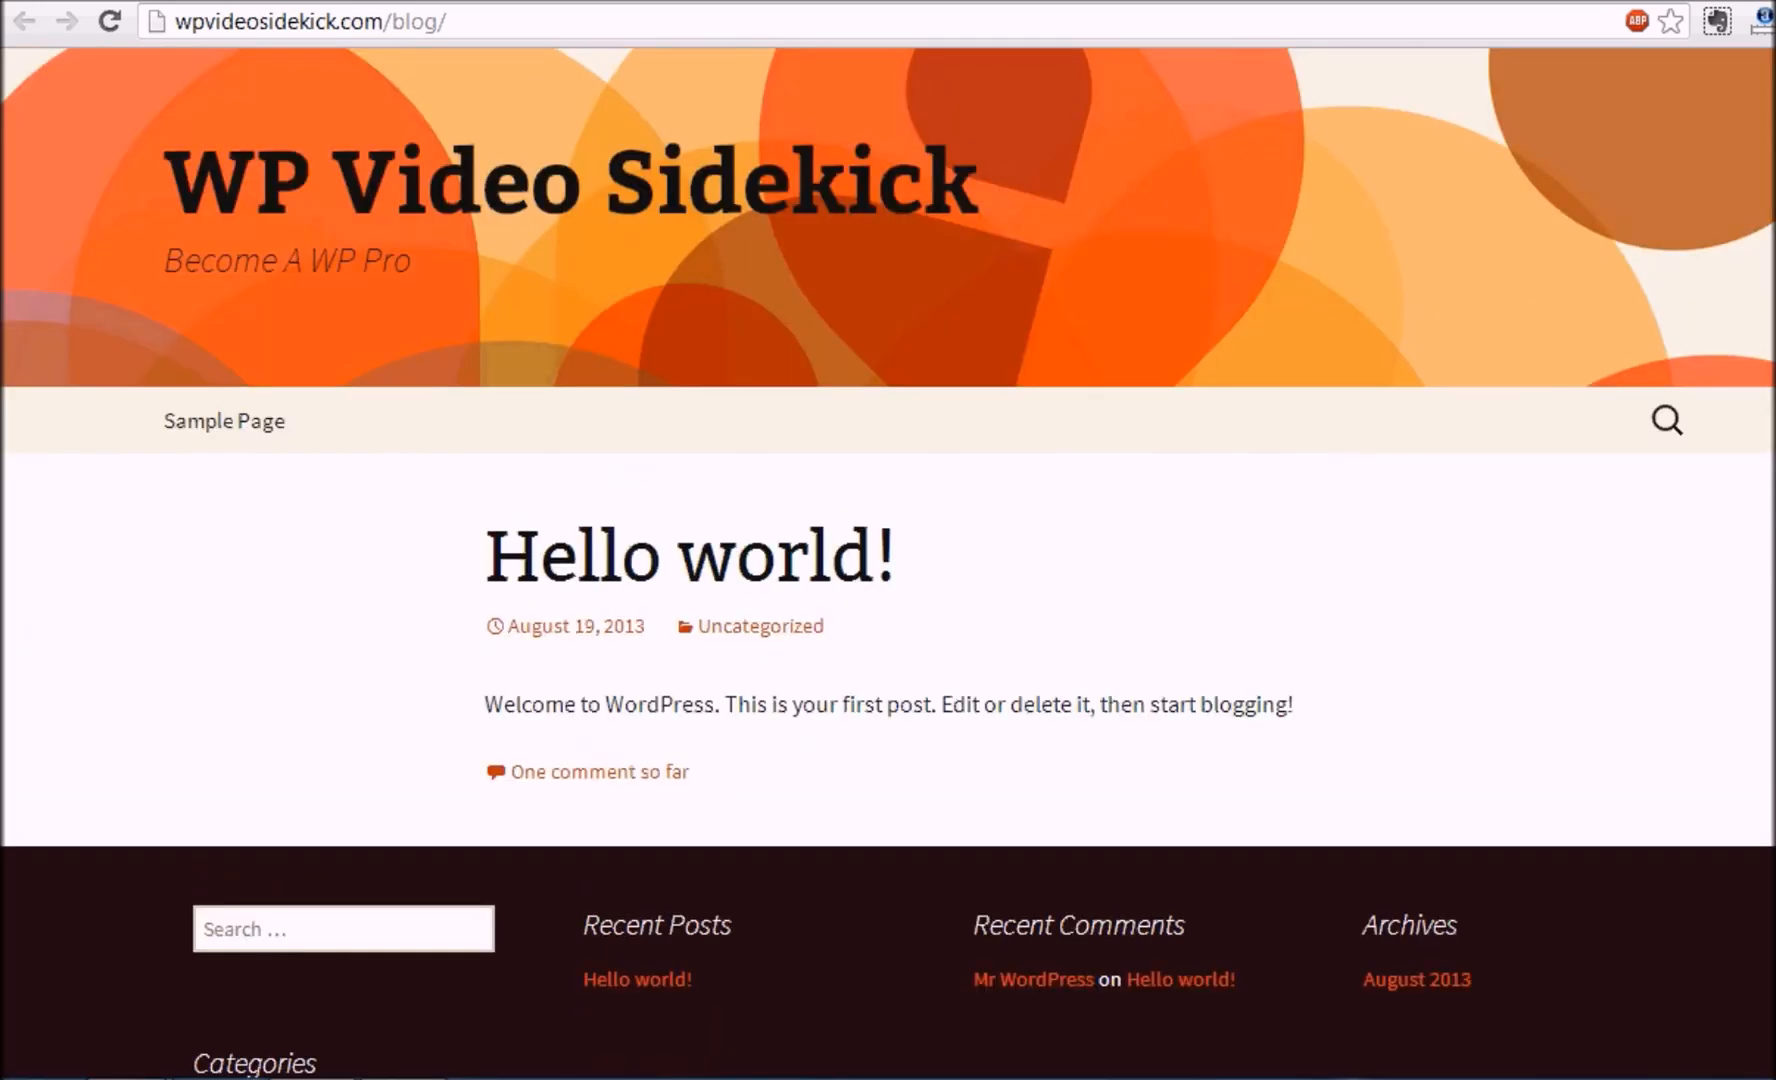